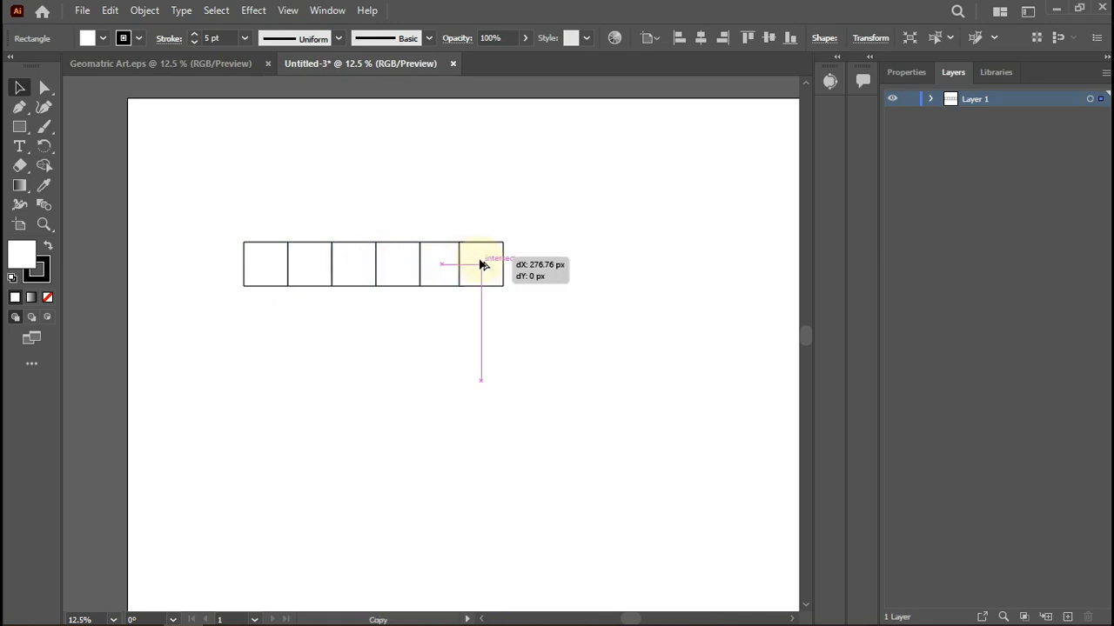
Extend the row to ten squares by copying the last square edge to edge and repeating the duplication.
{"action": "left_click_drag", "start_coordinate": [483, 265], "coordinate": [526, 265]}
{"action": "key", "text": "ctrl+d"}
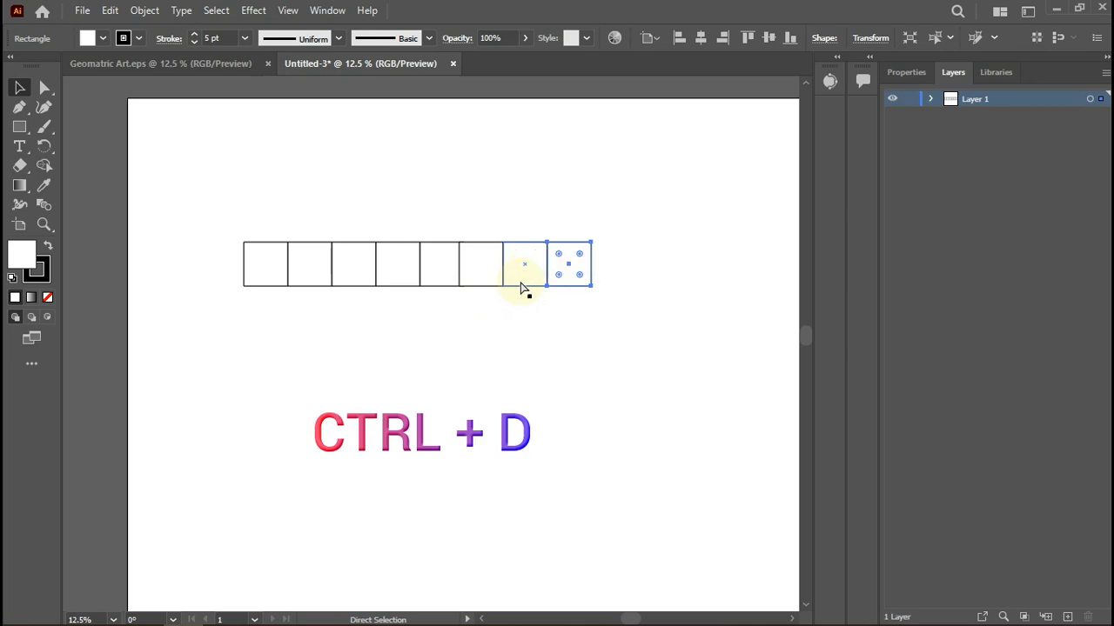
{"action": "key", "text": "ctrl+d"}
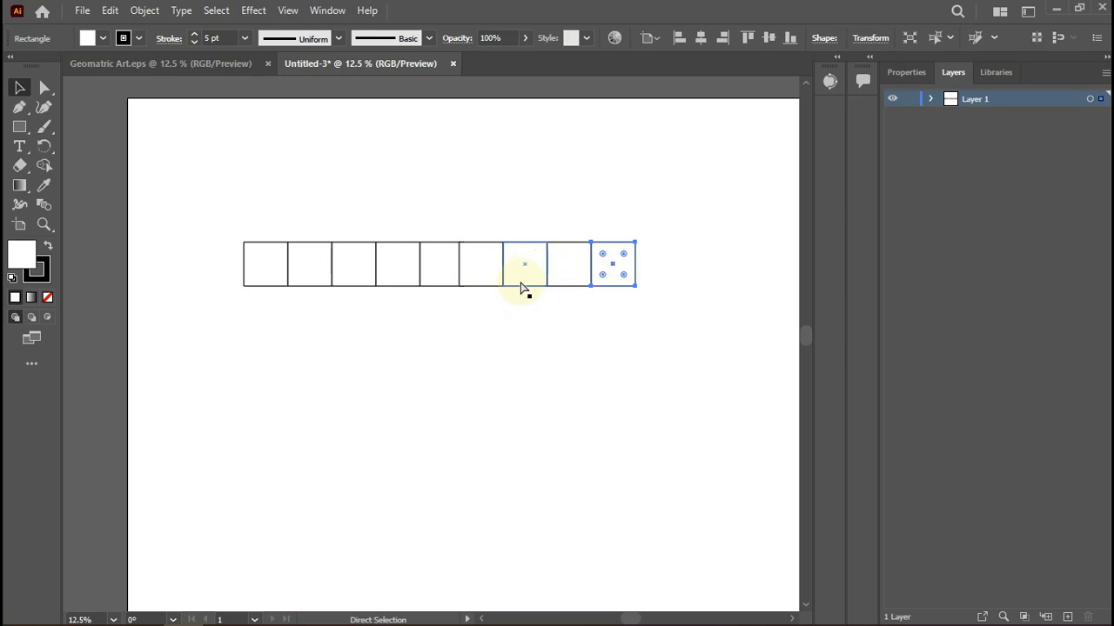
{"action": "key", "text": "ctrl+d"}
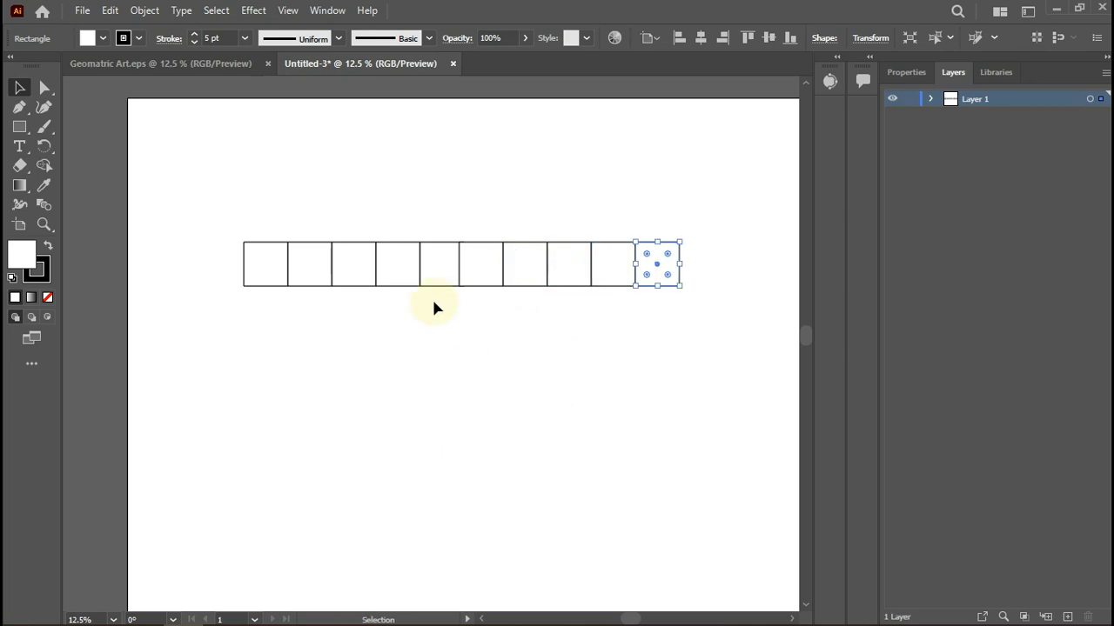
{"action": "left_click", "coordinate": [550, 345]}
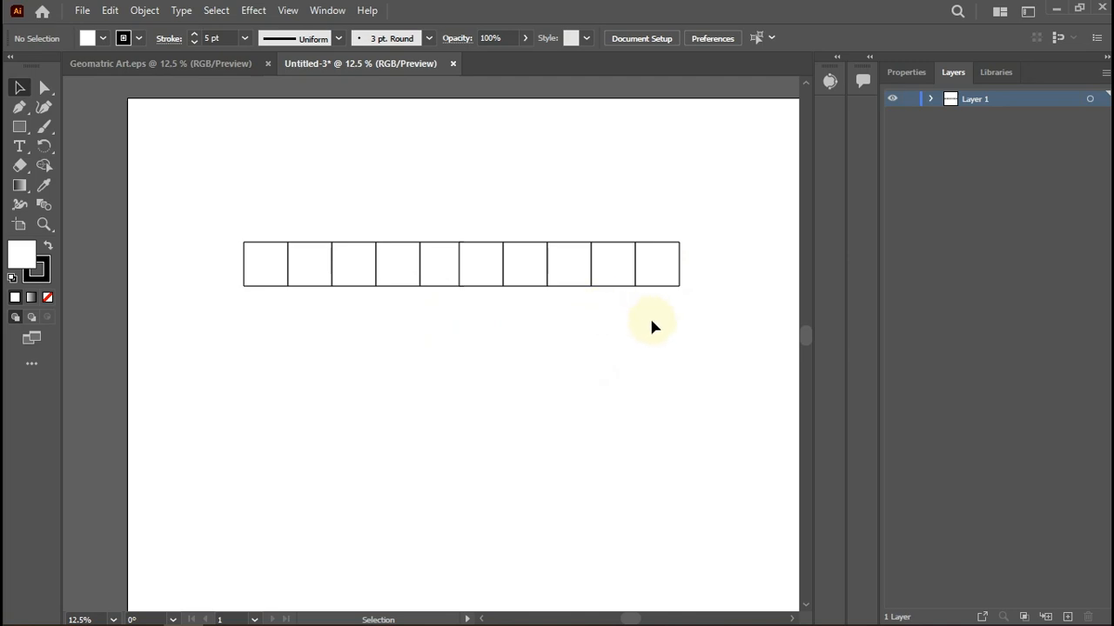
Copy the whole row of ten squares directly below itself and repeat the duplication to make a grid of eight rows.
{"action": "left_click_drag", "start_coordinate": [689, 308], "coordinate": [231, 208]}
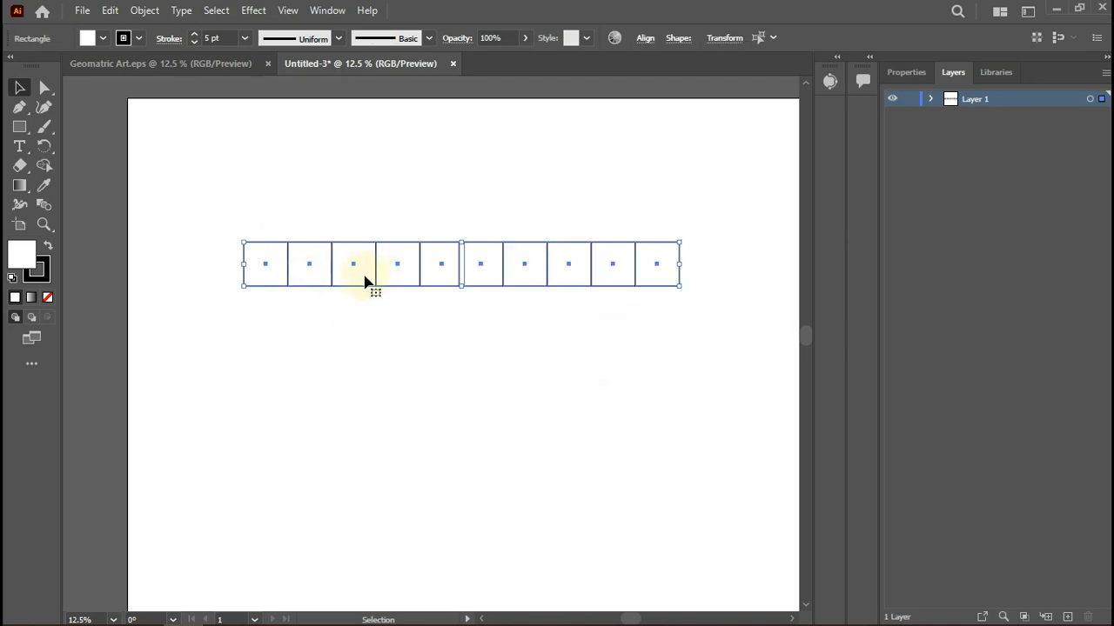
{"action": "left_click_drag", "start_coordinate": [366, 282], "coordinate": [358, 327]}
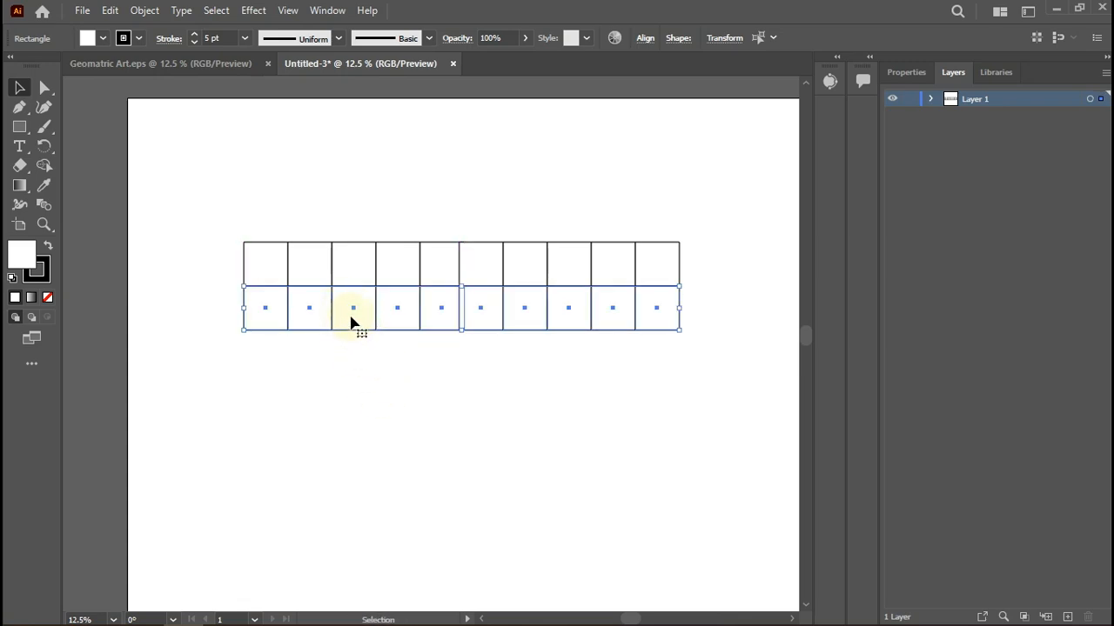
{"action": "key", "text": "ctrl+d"}
{"action": "key", "text": "ctrl+d"}
{"action": "key", "text": "ctrl+d"}
{"action": "key", "text": "ctrl+d"}
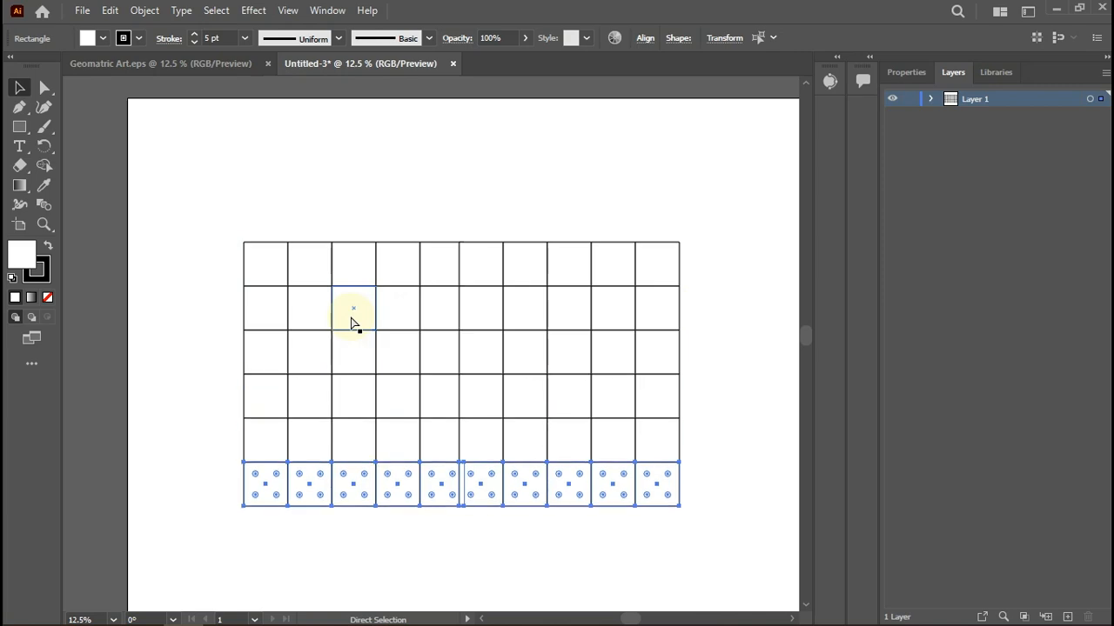
{"action": "key", "text": "ctrl+d"}
{"action": "key", "text": "ctrl+d"}
{"action": "key", "text": "ctrl+minus"}
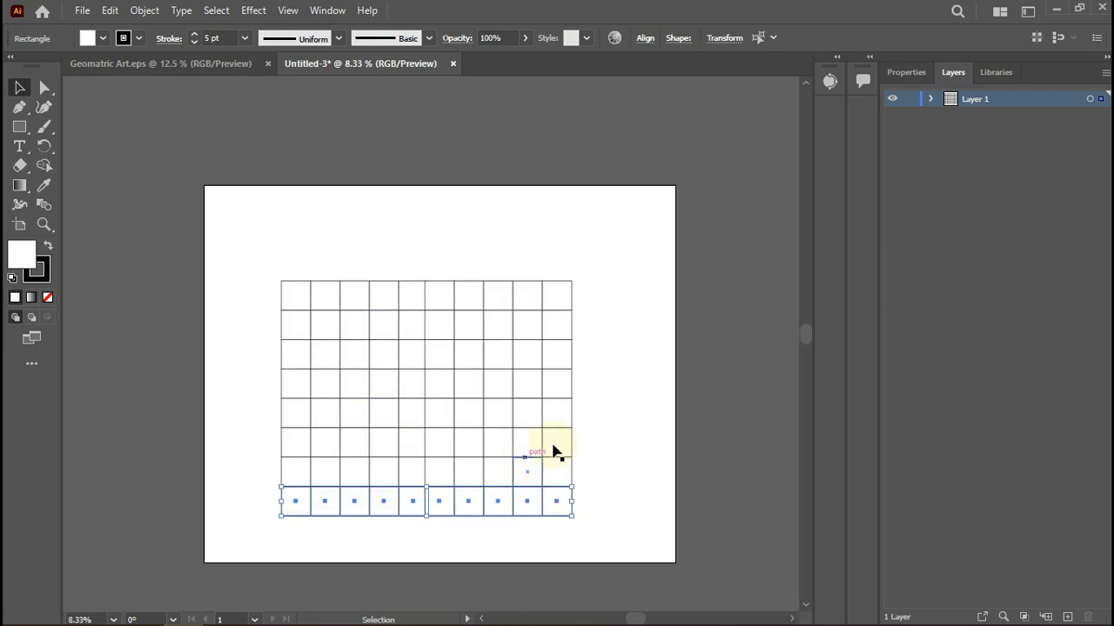
Move the whole grid up to centre it better vertically on the artboard.
{"action": "left_click_drag", "start_coordinate": [276, 268], "coordinate": [604, 547]}
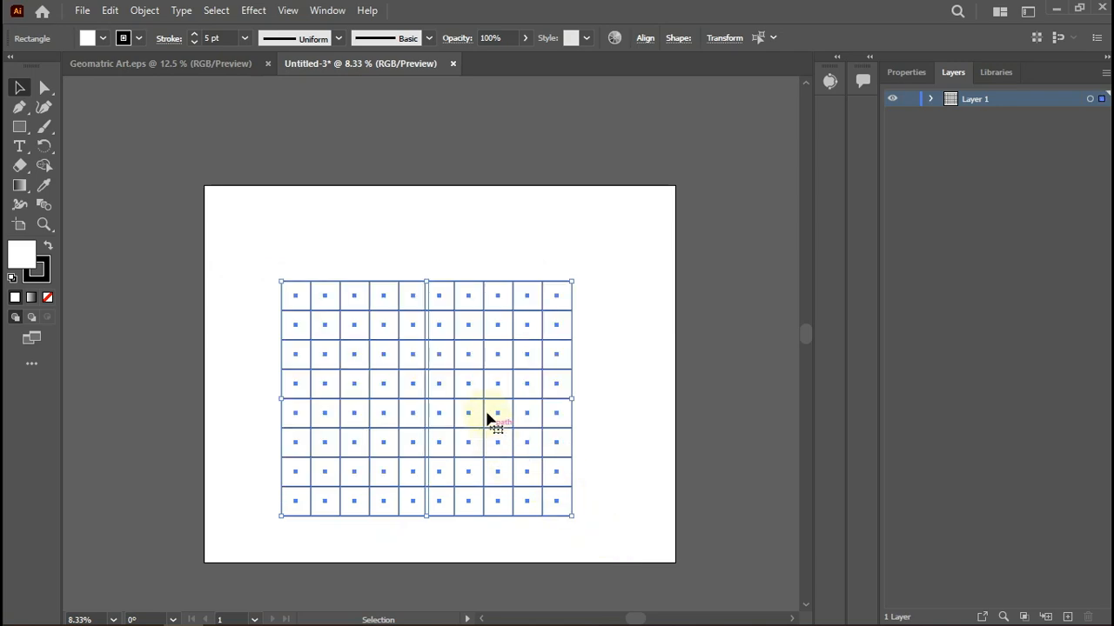
{"action": "left_click_drag", "start_coordinate": [472, 392], "coordinate": [479, 350]}
{"action": "left_click", "coordinate": [692, 435]}
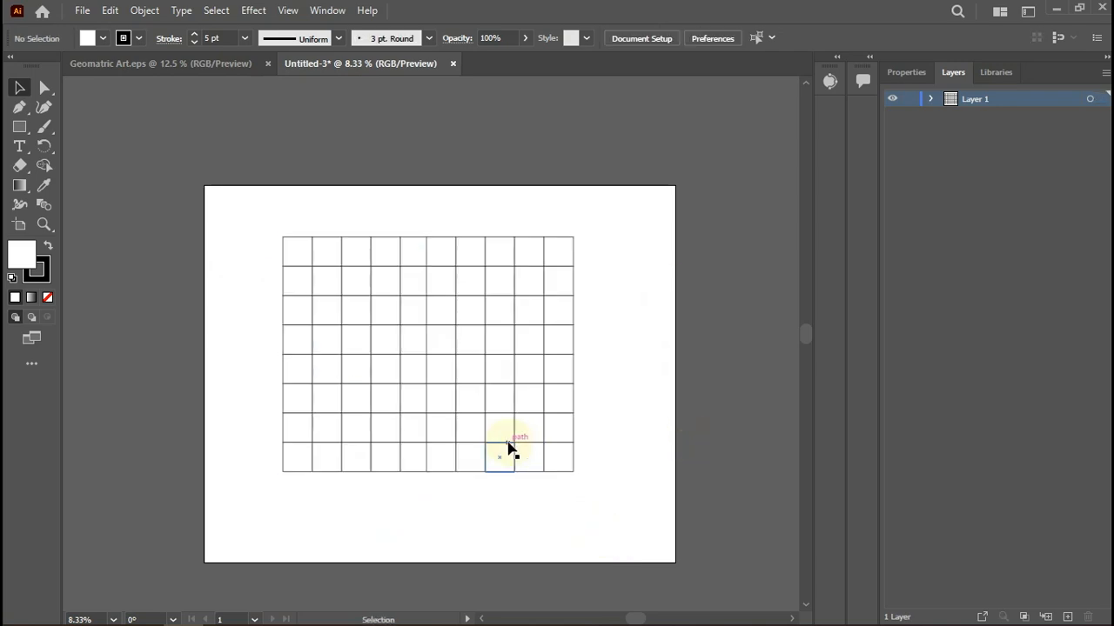
Set the grid's fill to black and merge its top row into one solid bar with the Shape Builder tool.
{"action": "scroll", "coordinate": [510, 448], "scroll_direction": "up", "scroll_amount": 1}
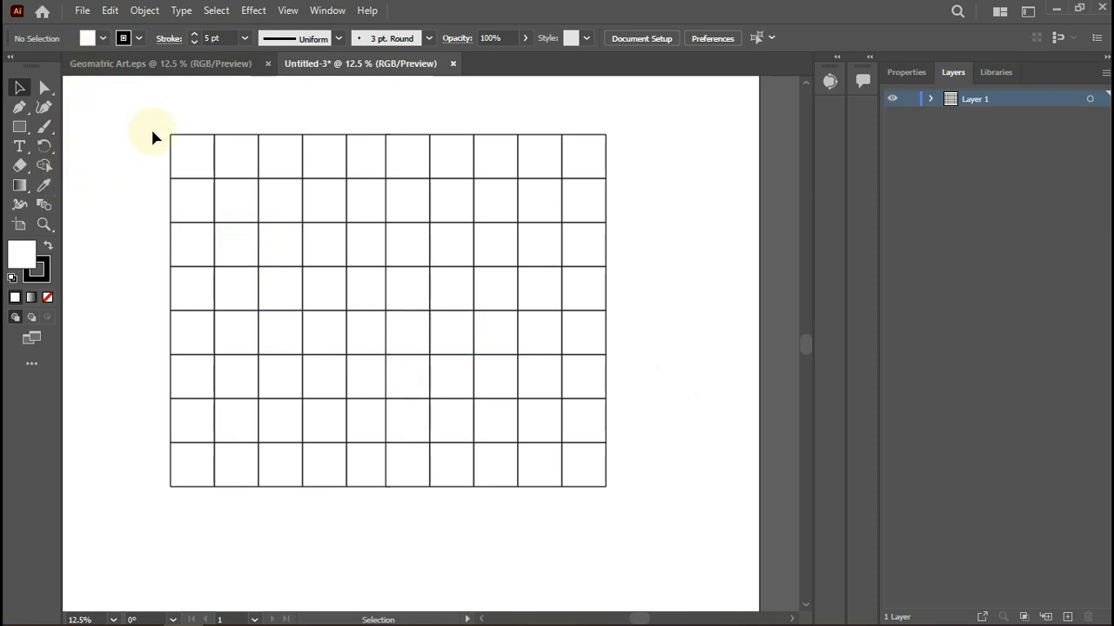
{"action": "left_click_drag", "start_coordinate": [153, 135], "coordinate": [658, 517]}
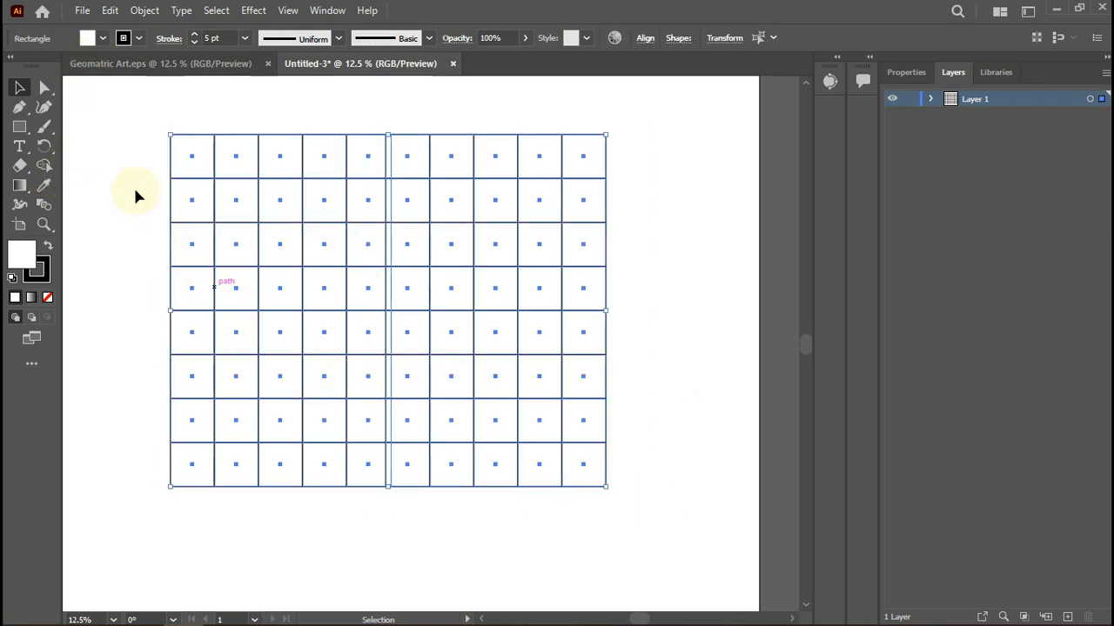
{"action": "left_click", "coordinate": [45, 167]}
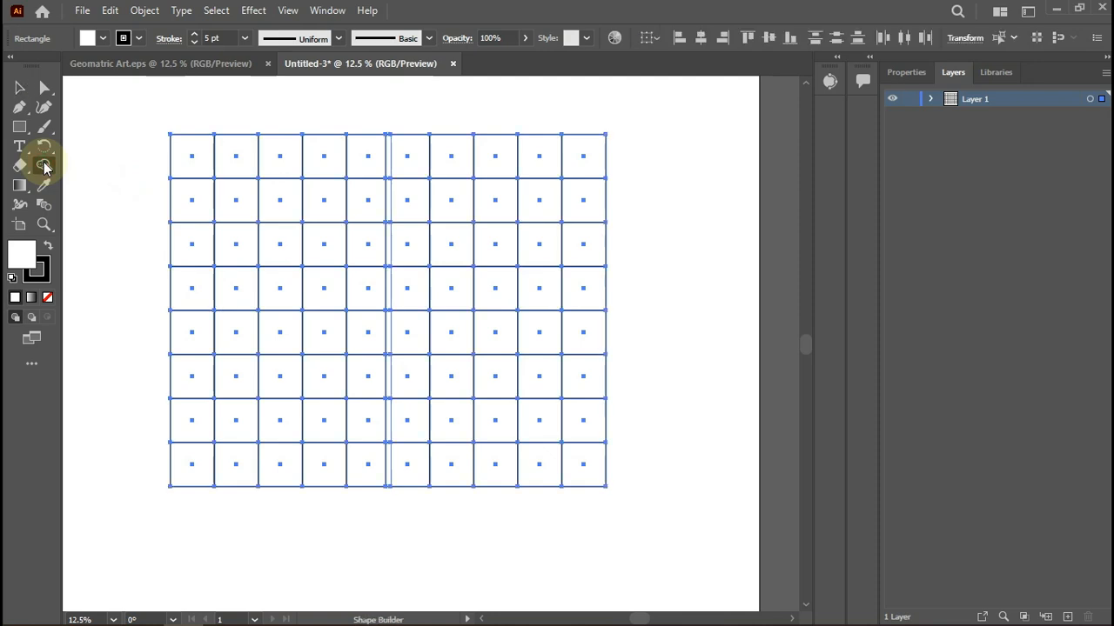
{"action": "left_click", "coordinate": [90, 37]}
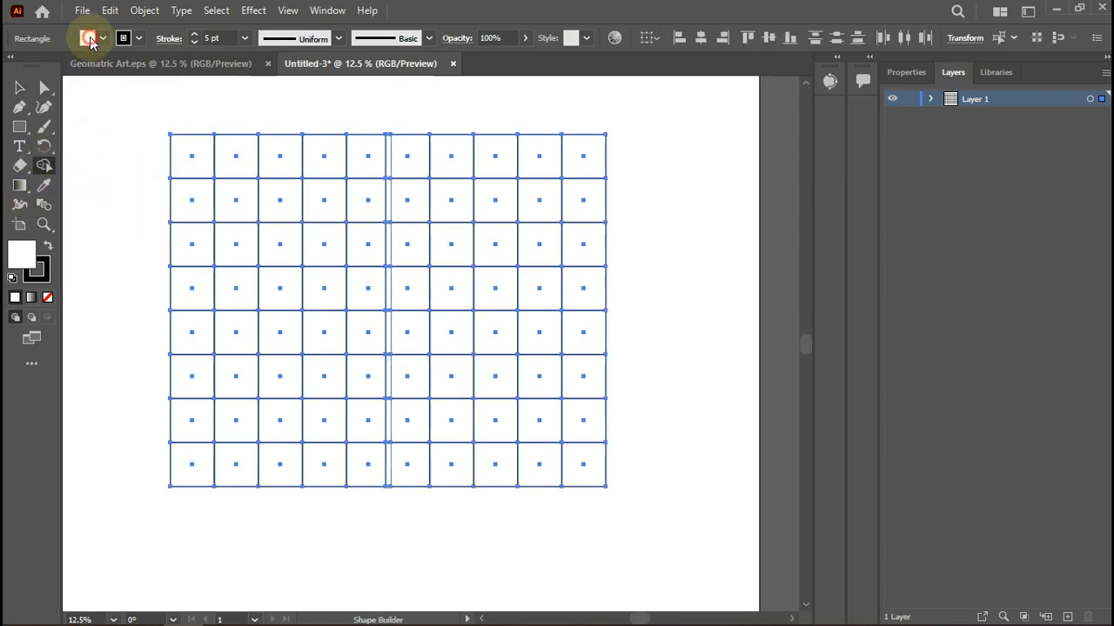
{"action": "left_click", "coordinate": [50, 65]}
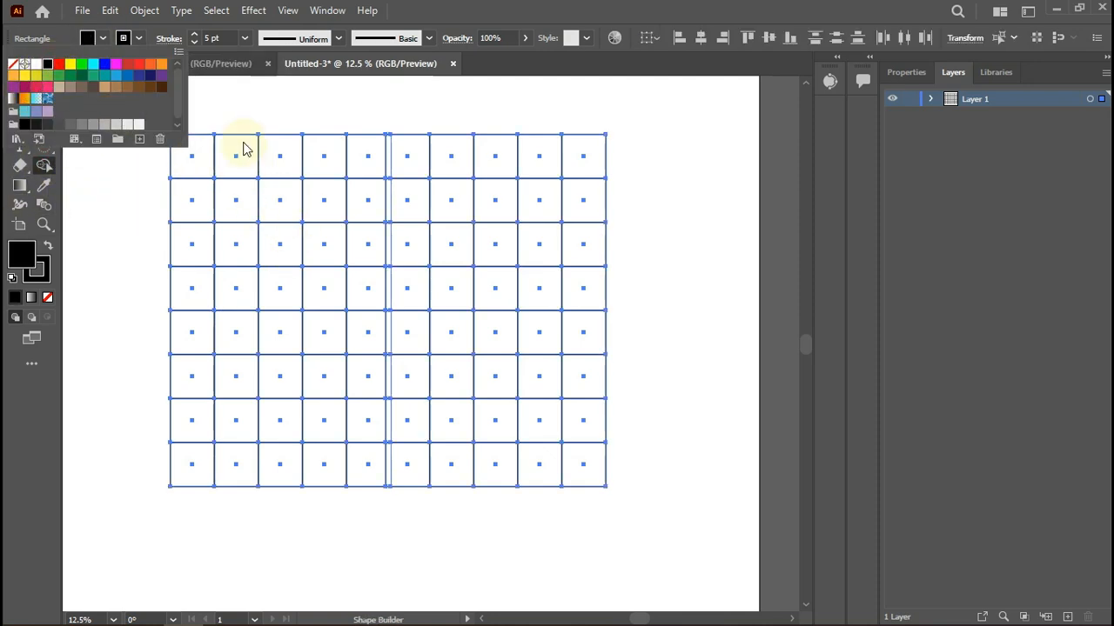
{"action": "left_click", "coordinate": [172, 97]}
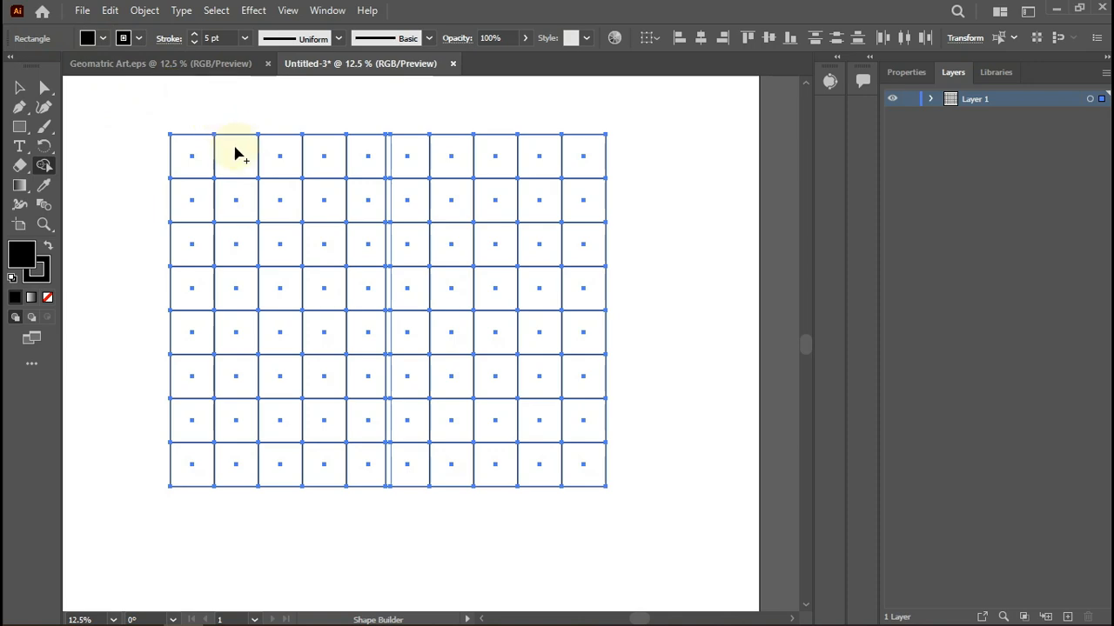
{"action": "mouse_move", "coordinate": [200, 164]}
{"action": "left_mouse_down"}
{"action": "mouse_move", "coordinate": [487, 174]}
{"action": "mouse_move", "coordinate": [578, 165]}
{"action": "left_mouse_up"}
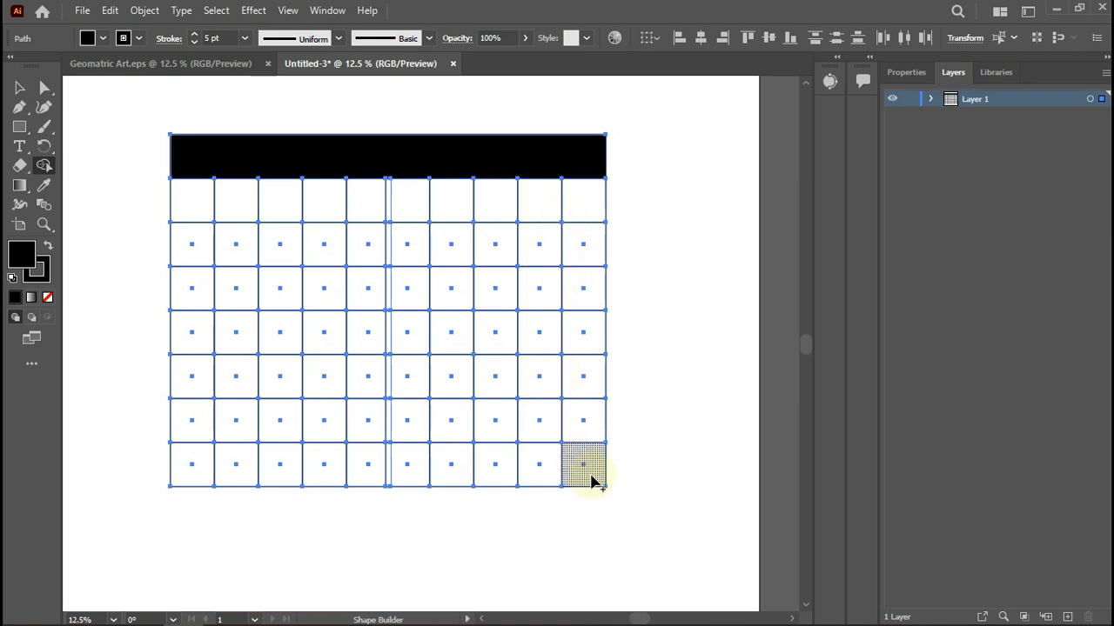
{"action": "left_click_drag", "start_coordinate": [591, 482], "coordinate": [215, 471]}
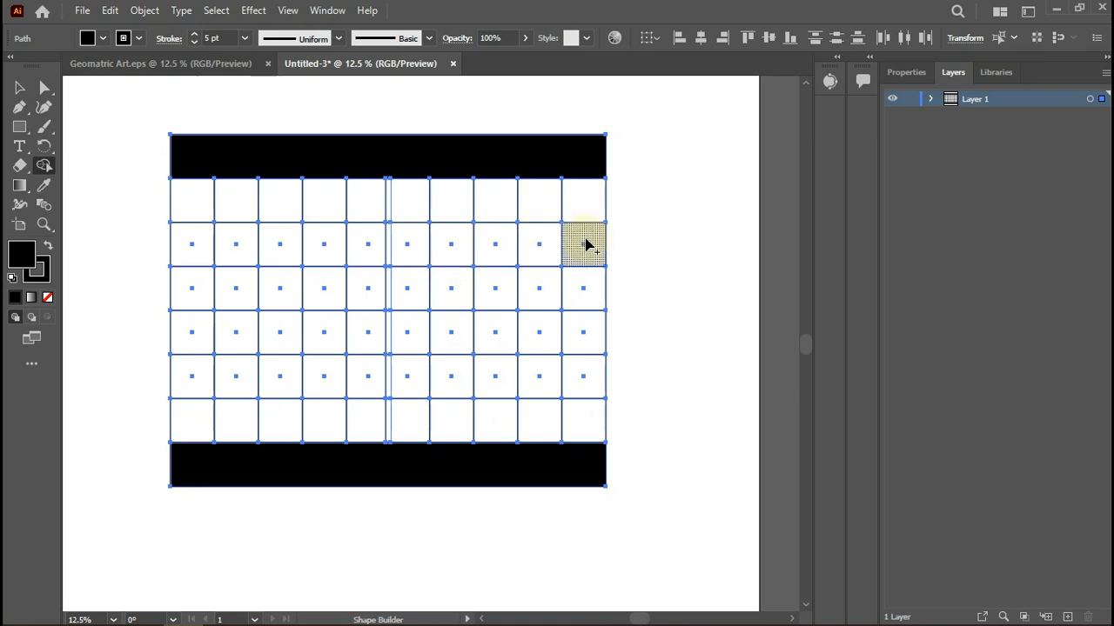
{"action": "key", "text": "v"}
{"action": "left_click_drag", "start_coordinate": [643, 287], "coordinate": [158, 309]}
{"action": "key", "text": "ctrl+z"}
{"action": "mouse_move", "coordinate": [363, 527]}
{"action": "left_mouse_down"}
{"action": "mouse_move", "coordinate": [363, 497]}
{"action": "mouse_move", "coordinate": [367, 522]}
{"action": "left_mouse_up"}
{"action": "key", "text": "ctrl+z"}
Duplicate the grid's bottom row of squares downward until the grid has eleven rows, counting the black bar.
{"action": "left_click_drag", "start_coordinate": [427, 440], "coordinate": [510, 311]}
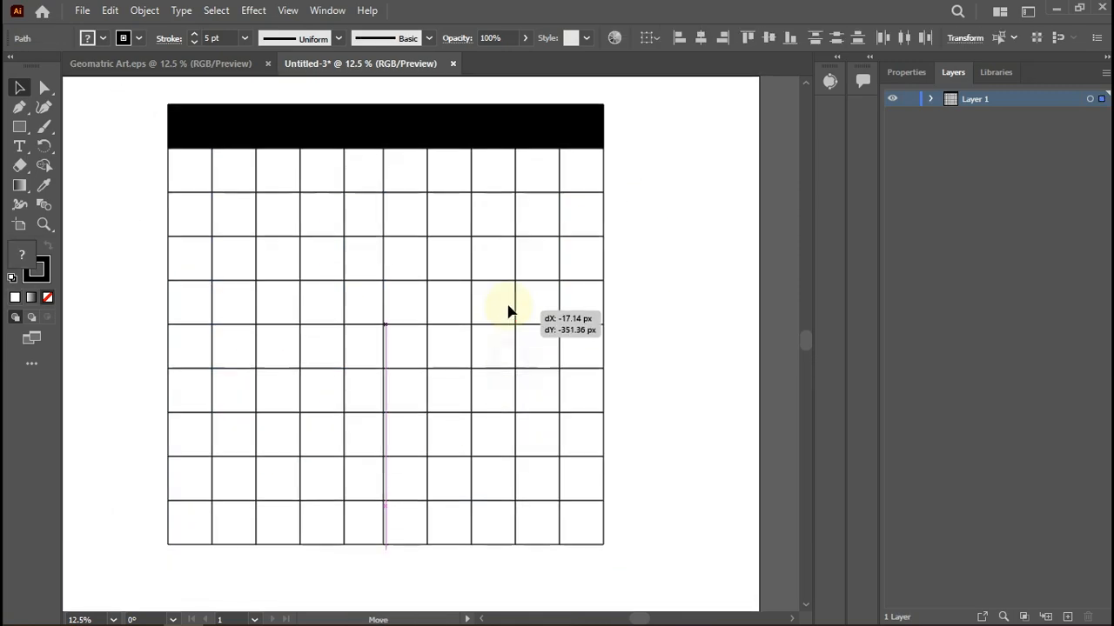
{"action": "key", "text": "ctrl+z"}
{"action": "key", "text": "ctrl+z"}
{"action": "key", "text": "ctrl+z"}
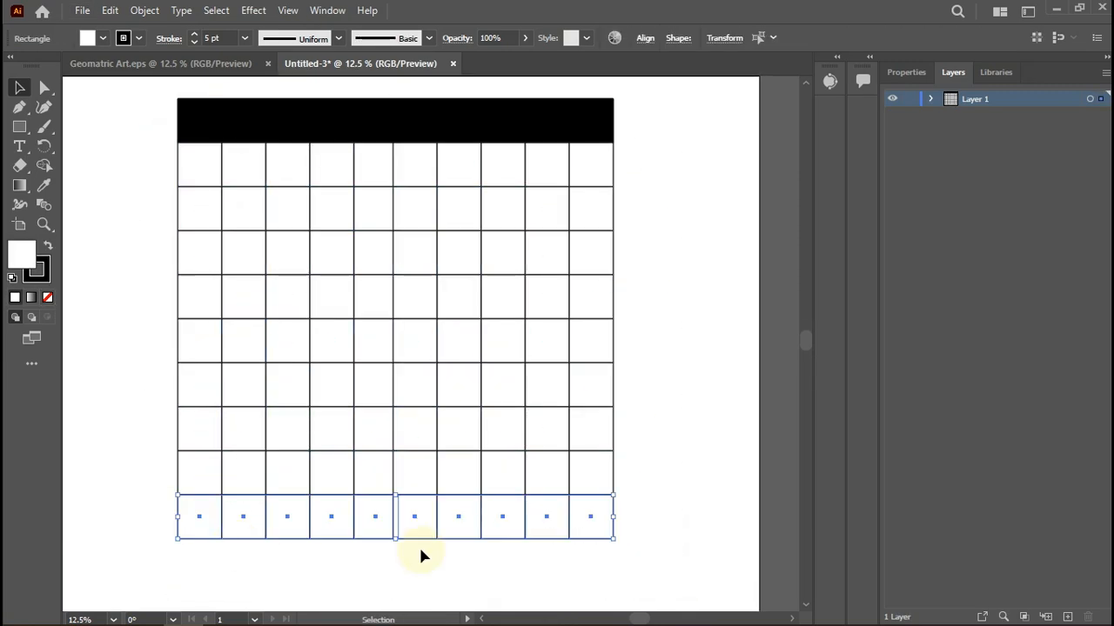
{"action": "left_click_drag", "start_coordinate": [423, 554], "coordinate": [271, 530]}
Select the whole grid, set the fill to black, and merge the bottom row into one bar with the Shape Builder tool.
{"action": "key", "text": "shift+m"}
{"action": "left_click", "coordinate": [103, 38]}
{"action": "key", "text": "Escape"}
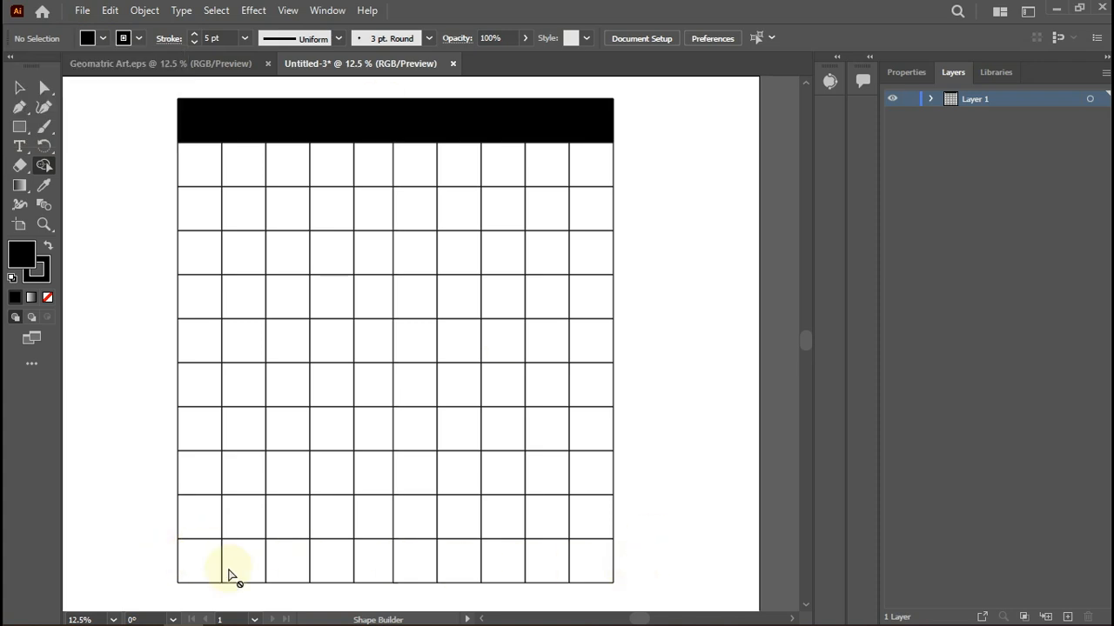
{"action": "key", "text": "v"}
{"action": "scroll", "coordinate": [678, 542], "scroll_direction": "down", "scroll_amount": 2}
{"action": "scroll", "coordinate": [156, 467], "scroll_direction": "up", "scroll_amount": 2}
{"action": "key", "text": "ctrl+a"}
{"action": "left_click", "coordinate": [102, 39]}
{"action": "left_click", "coordinate": [46, 55]}
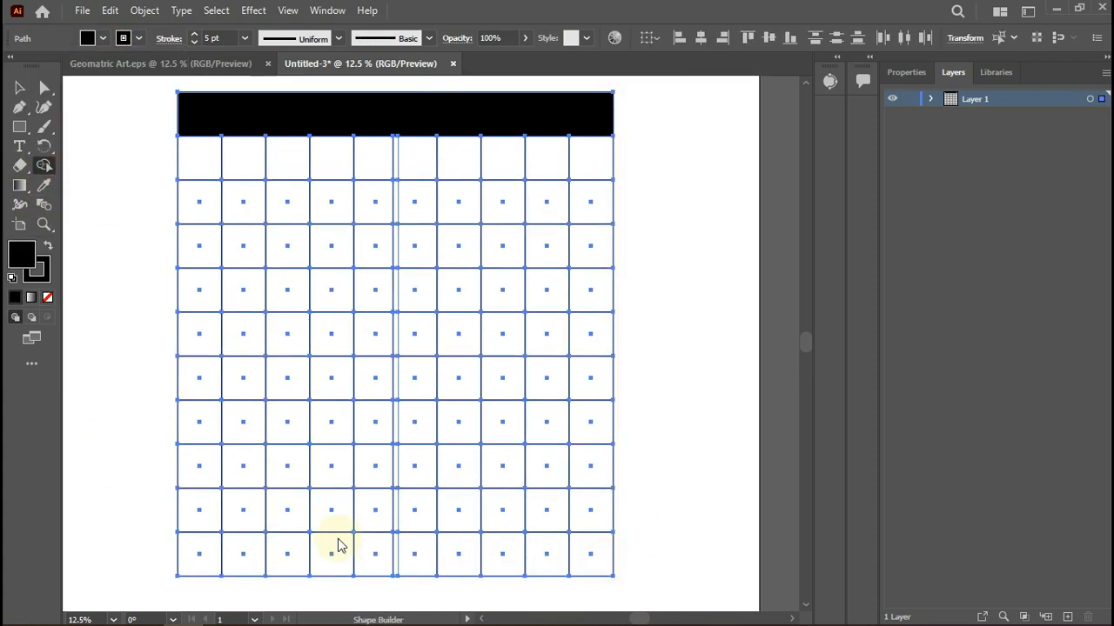
{"action": "left_click", "coordinate": [45, 166]}
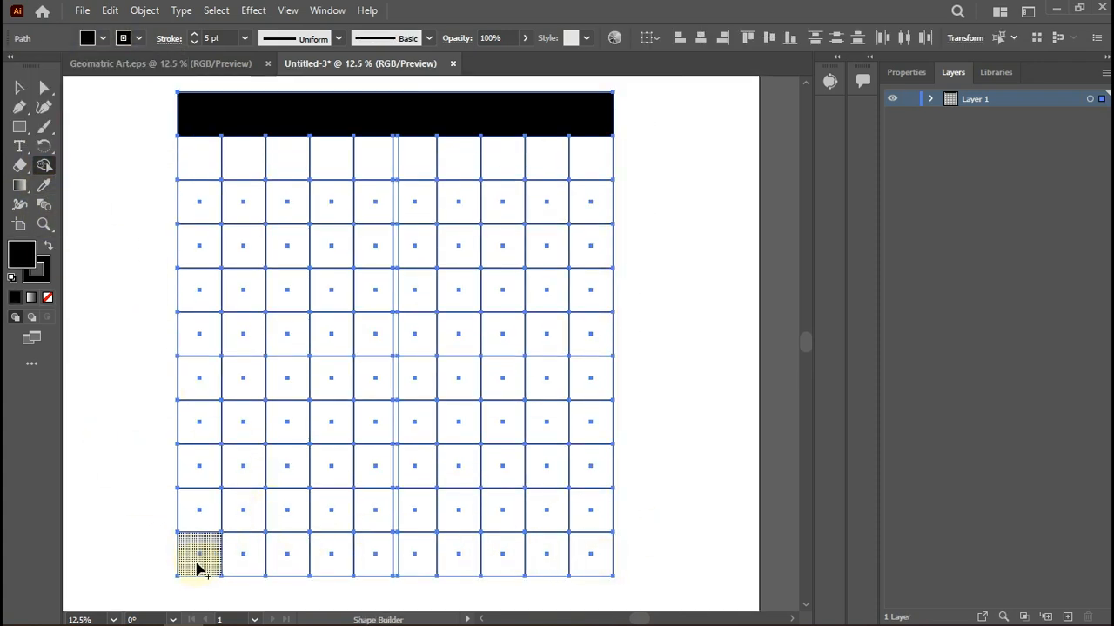
{"action": "left_click_drag", "start_coordinate": [197, 567], "coordinate": [597, 575]}
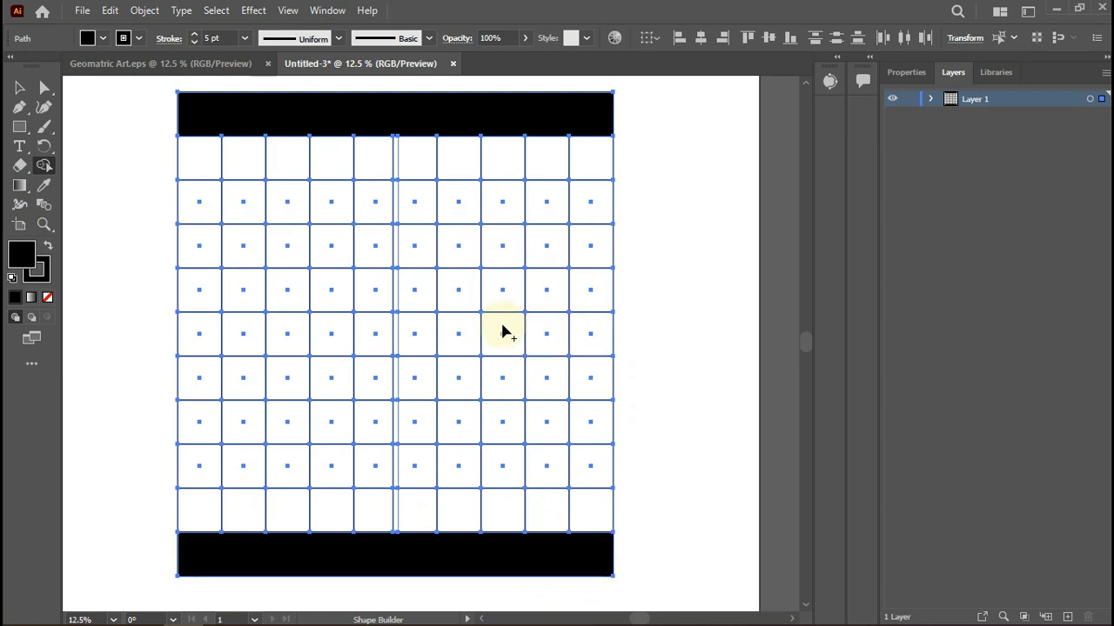
Merge squares into a black rectangular spiral running through row three, the left column, row nine, the right column, row five and inward to row seven.
{"action": "mouse_move", "coordinate": [588, 213]}
{"action": "left_mouse_down"}
{"action": "mouse_move", "coordinate": [220, 224]}
{"action": "mouse_move", "coordinate": [203, 339]}
{"action": "mouse_move", "coordinate": [204, 465]}
{"action": "mouse_move", "coordinate": [574, 478]}
{"action": "left_mouse_up"}
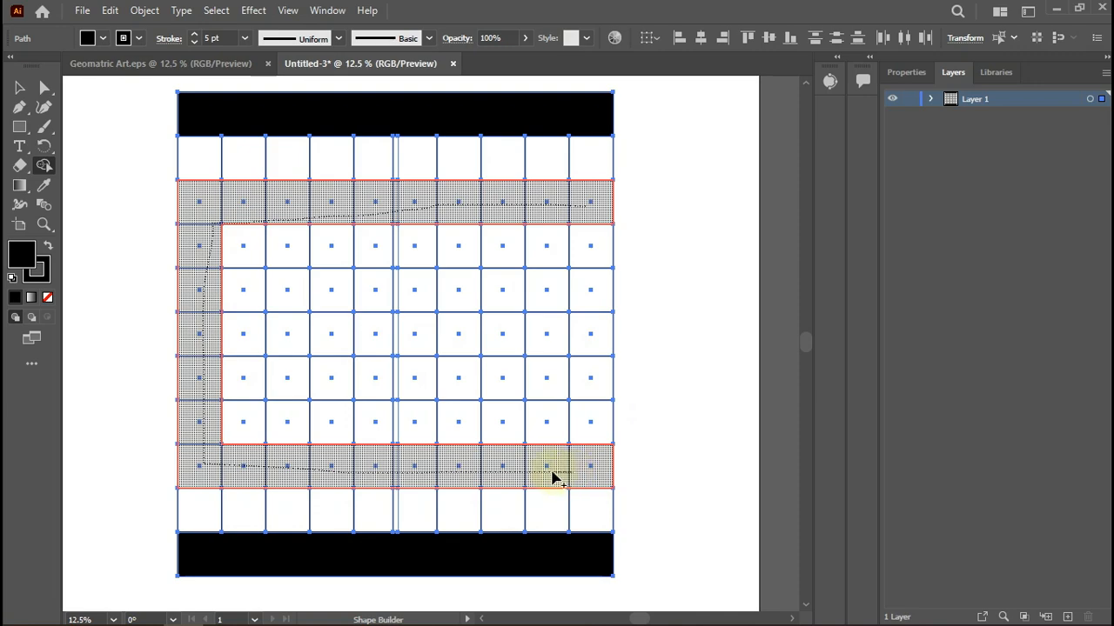
{"action": "mouse_move", "coordinate": [601, 397]}
{"action": "left_mouse_down"}
{"action": "mouse_move", "coordinate": [607, 297]}
{"action": "mouse_move", "coordinate": [294, 291]}
{"action": "mouse_move", "coordinate": [291, 398]}
{"action": "mouse_move", "coordinate": [409, 385]}
{"action": "mouse_move", "coordinate": [454, 394]}
{"action": "left_mouse_up"}
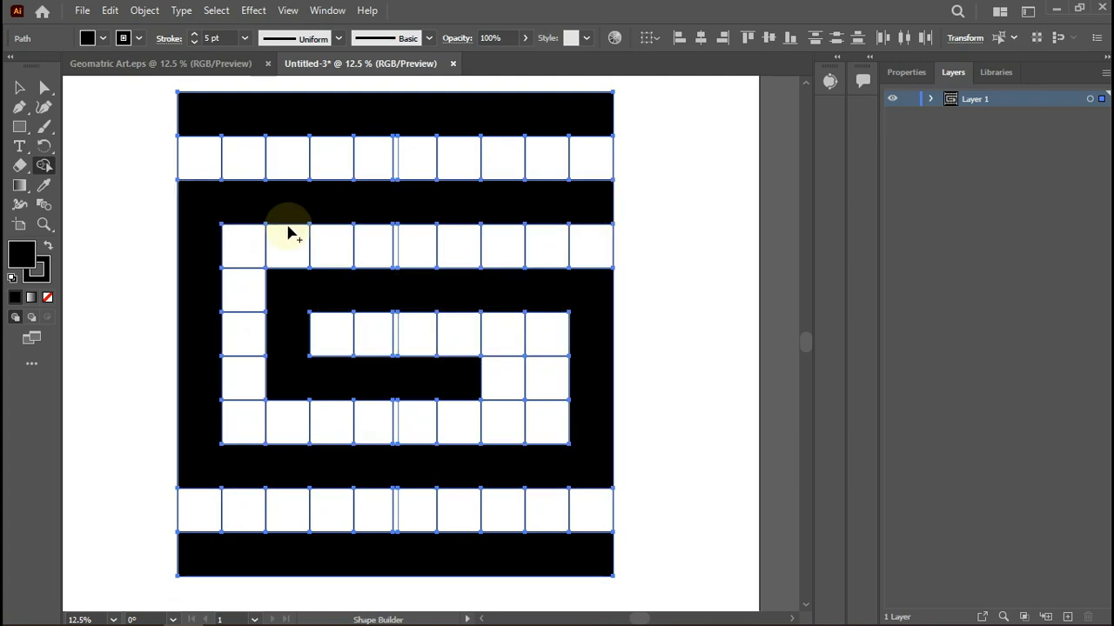
{"action": "left_click", "coordinate": [21, 88]}
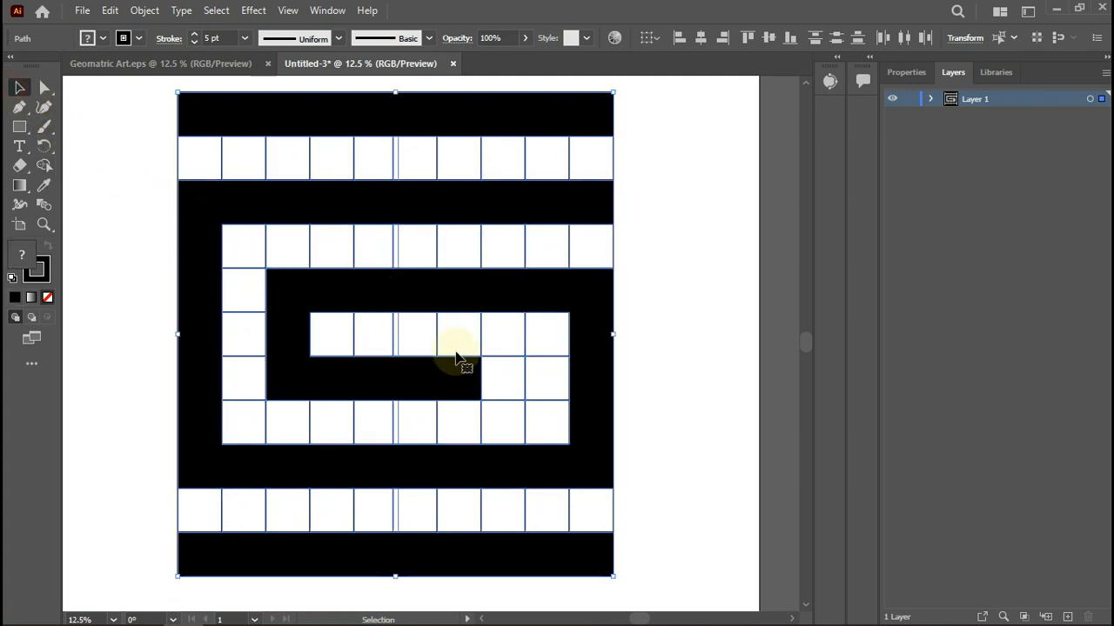
{"action": "key", "text": "ctrl+shift+a"}
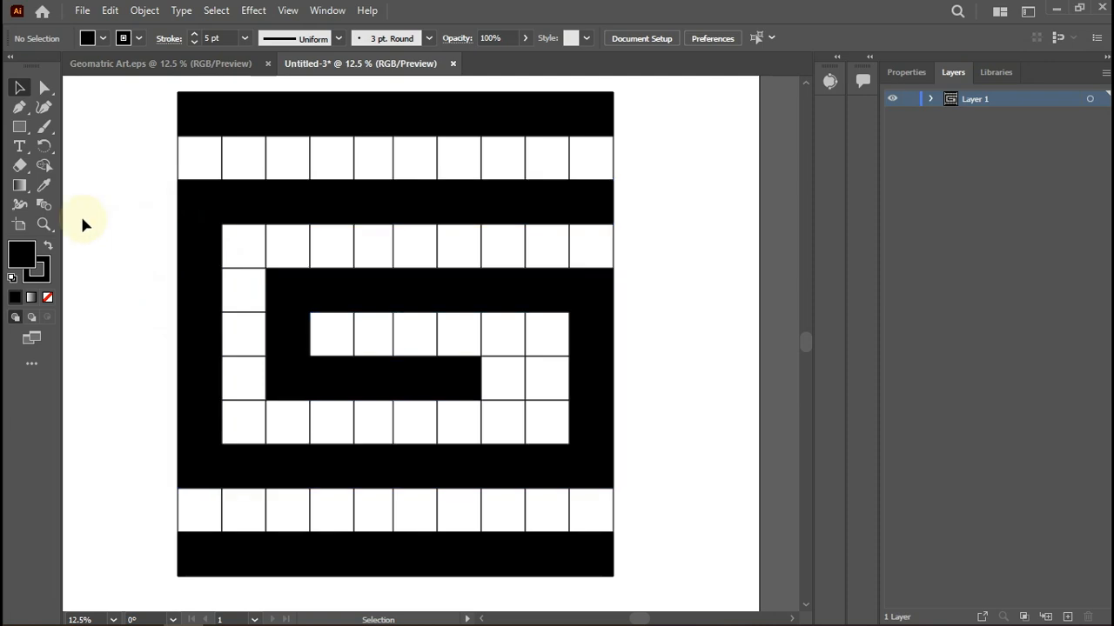
Select all the remaining white squares with the Magic Wand tool and delete them.
{"action": "left_click", "coordinate": [36, 361]}
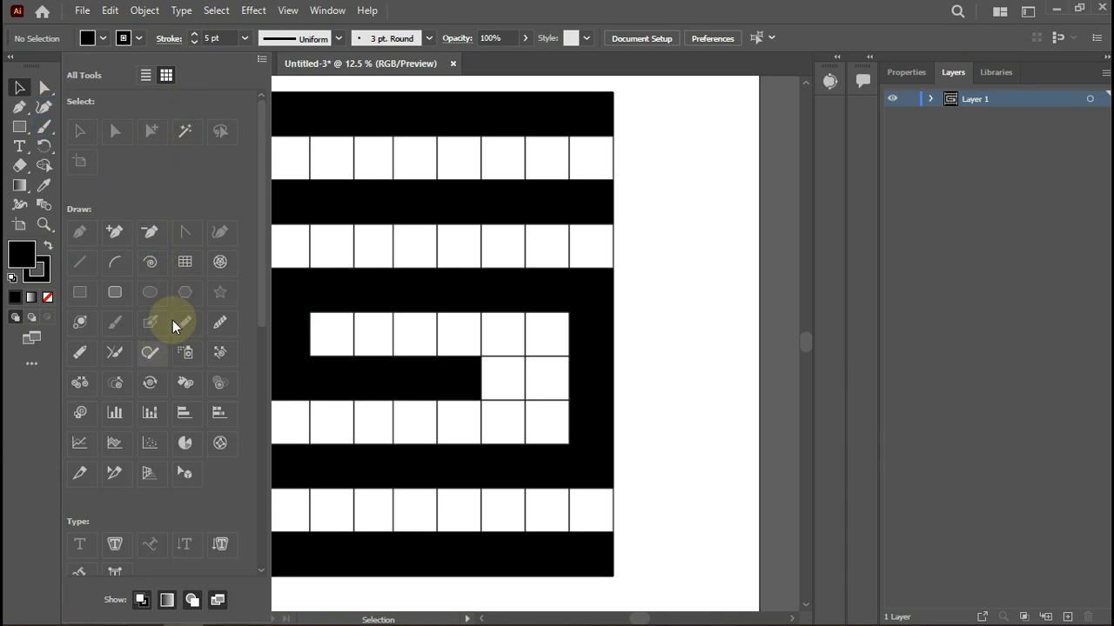
{"action": "left_click", "coordinate": [185, 132]}
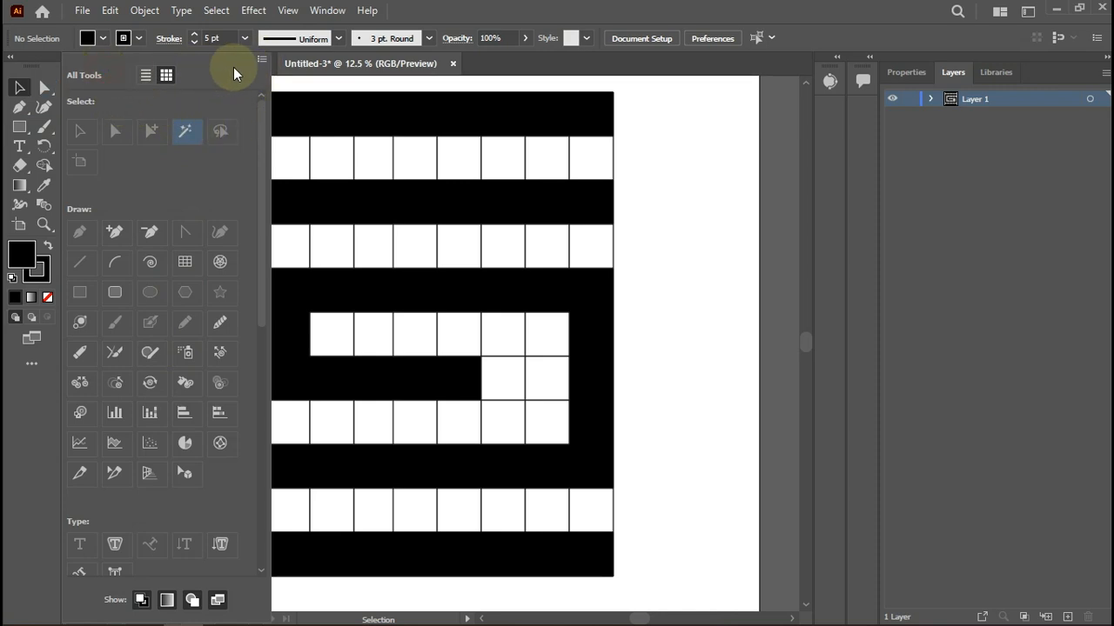
{"action": "left_click", "coordinate": [142, 76]}
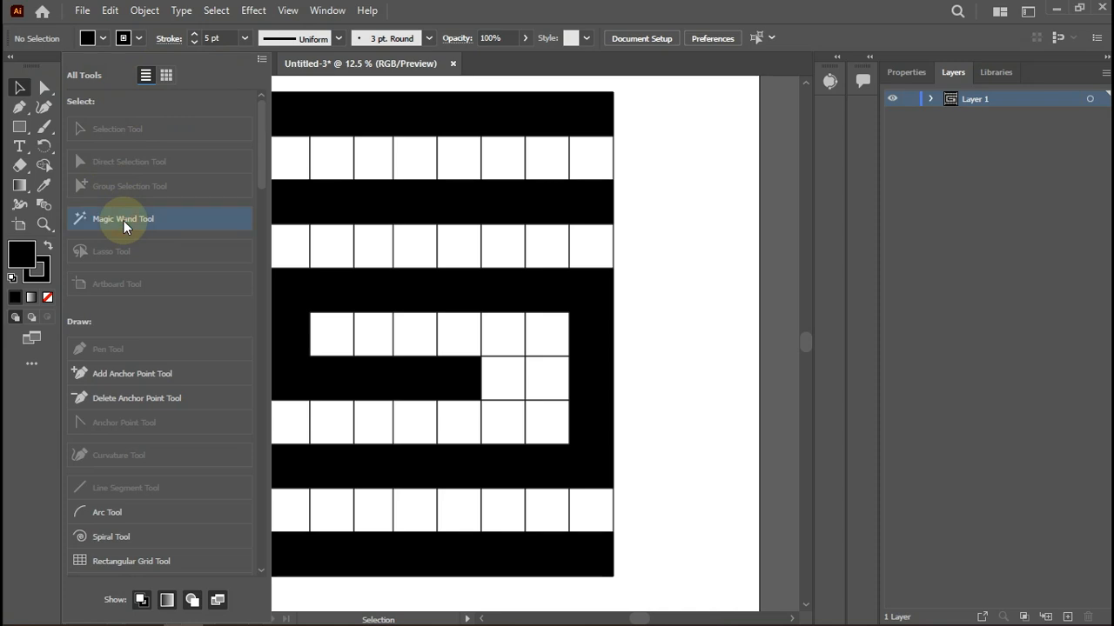
{"action": "left_click", "coordinate": [667, 149]}
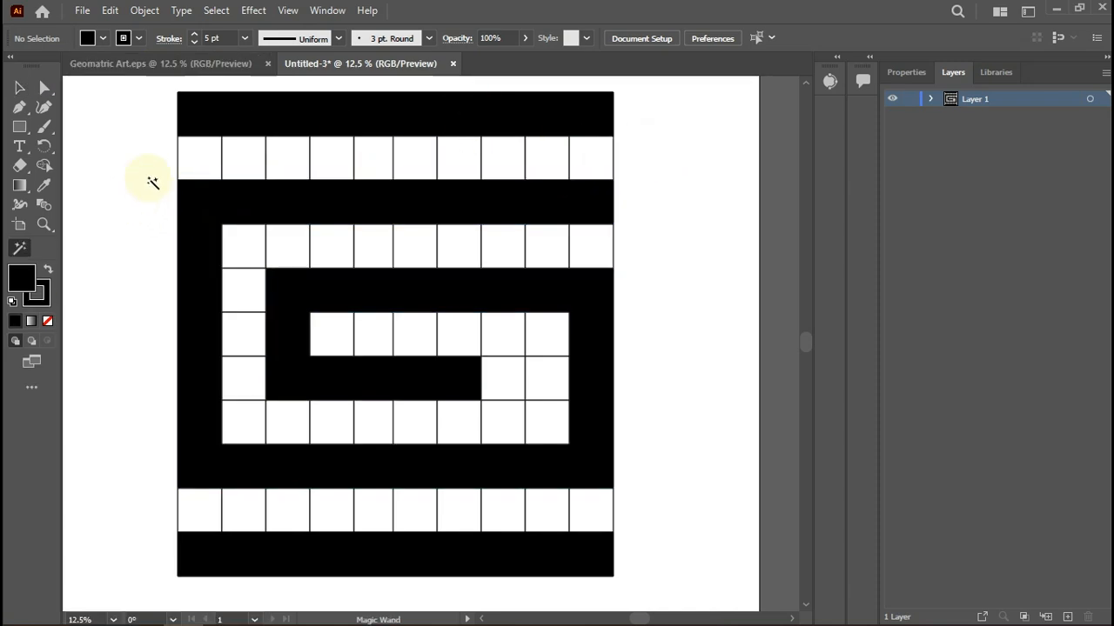
{"action": "left_click", "coordinate": [174, 156]}
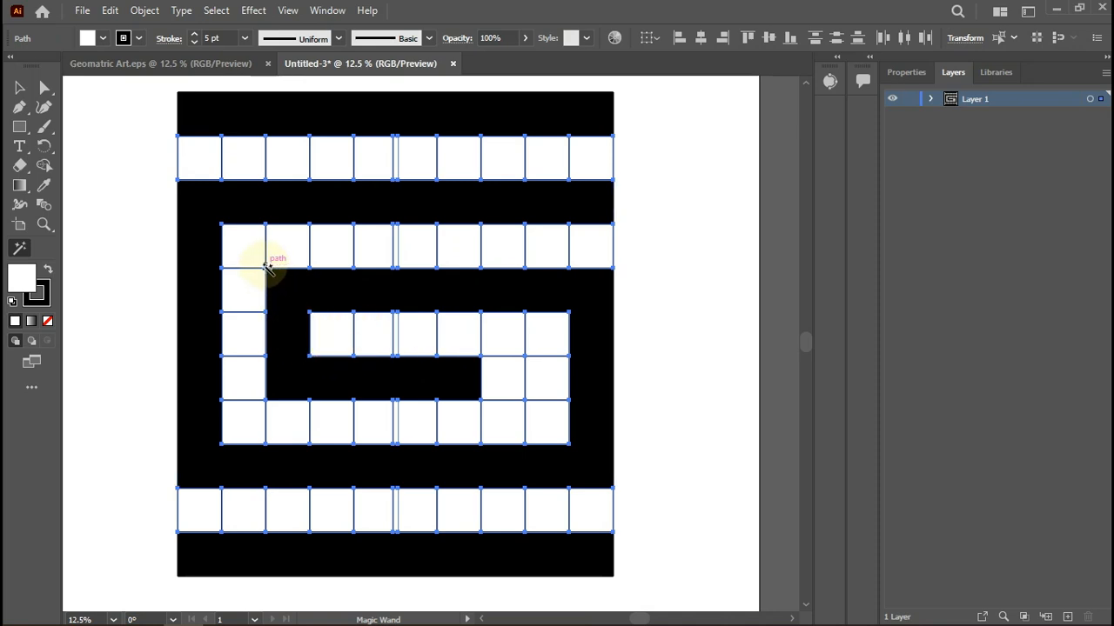
{"action": "key", "text": "Delete"}
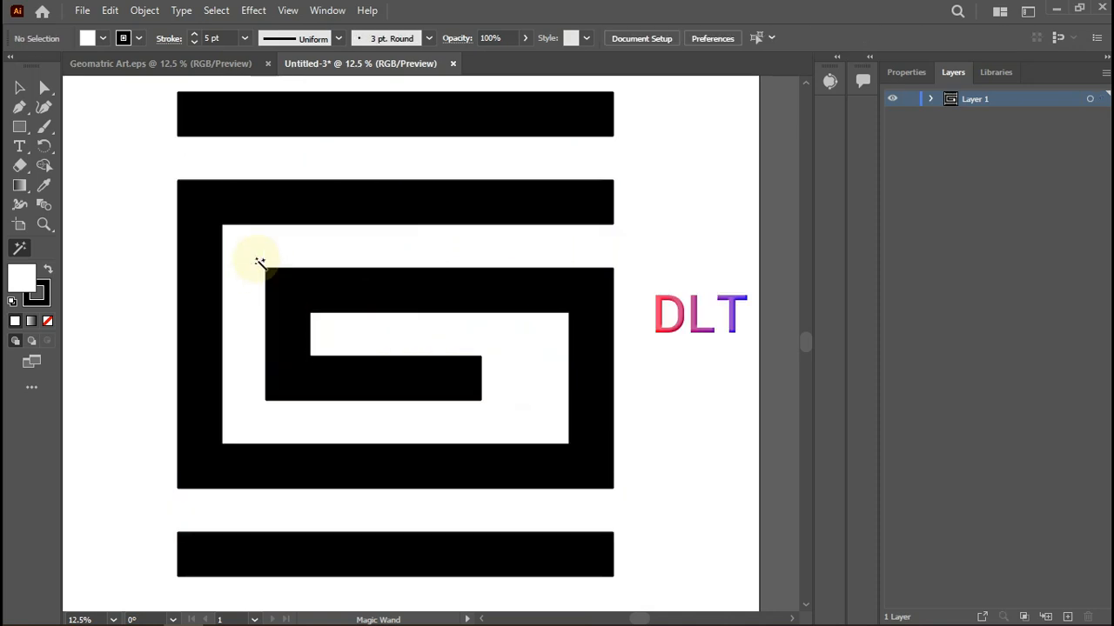
{"action": "key", "text": "v"}
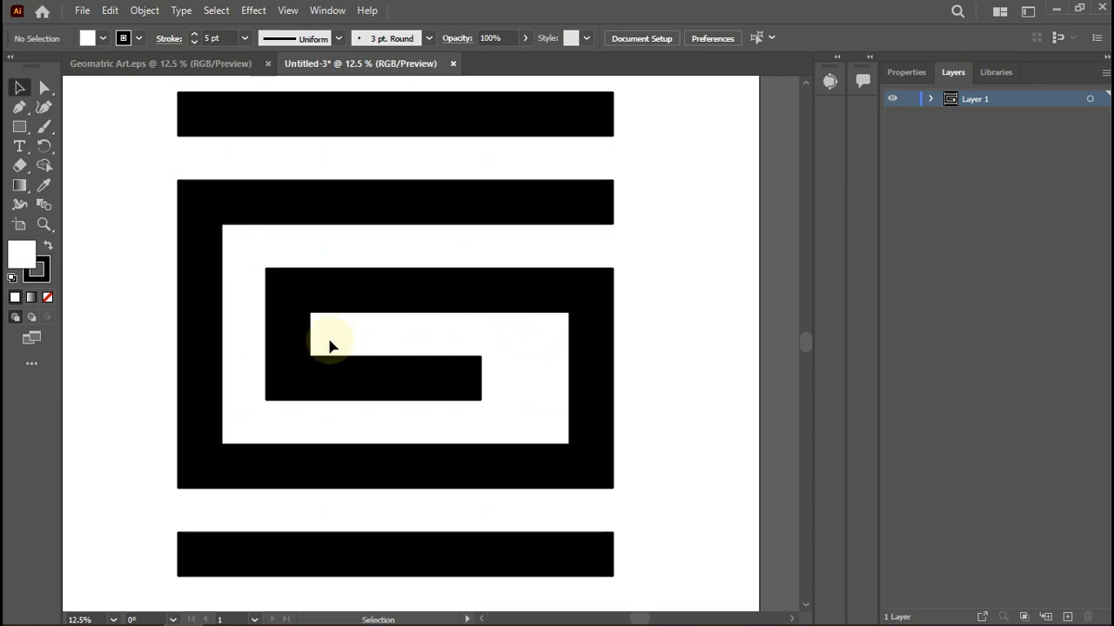
{"action": "left_click_drag", "start_coordinate": [159, 64], "coordinate": [222, 80]}
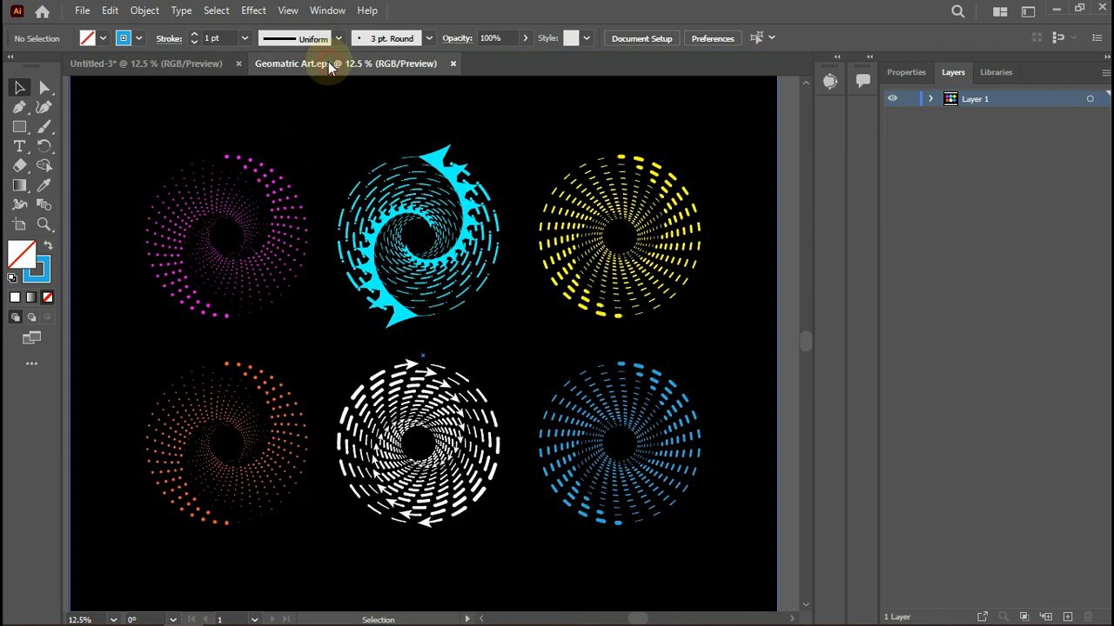
{"action": "left_click", "coordinate": [199, 65]}
Select the whole spiral design, scale it down to a small motif, and move it near the middle of the artboard.
{"action": "left_click_drag", "start_coordinate": [144, 85], "coordinate": [681, 381]}
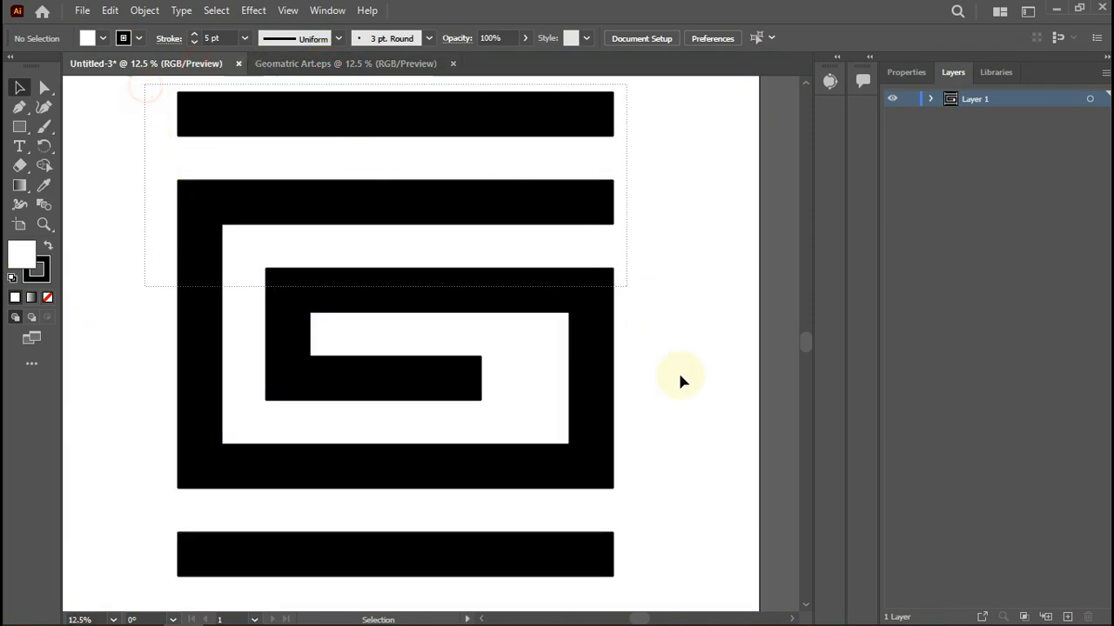
{"action": "left_click_drag", "start_coordinate": [701, 589], "coordinate": [679, 595]}
{"action": "left_click_drag", "start_coordinate": [611, 576], "coordinate": [289, 163]}
{"action": "left_click_drag", "start_coordinate": [186, 134], "coordinate": [352, 304]}
Display the document's brushes and move them clear of the artboard.
{"action": "left_click", "coordinate": [288, 10]}
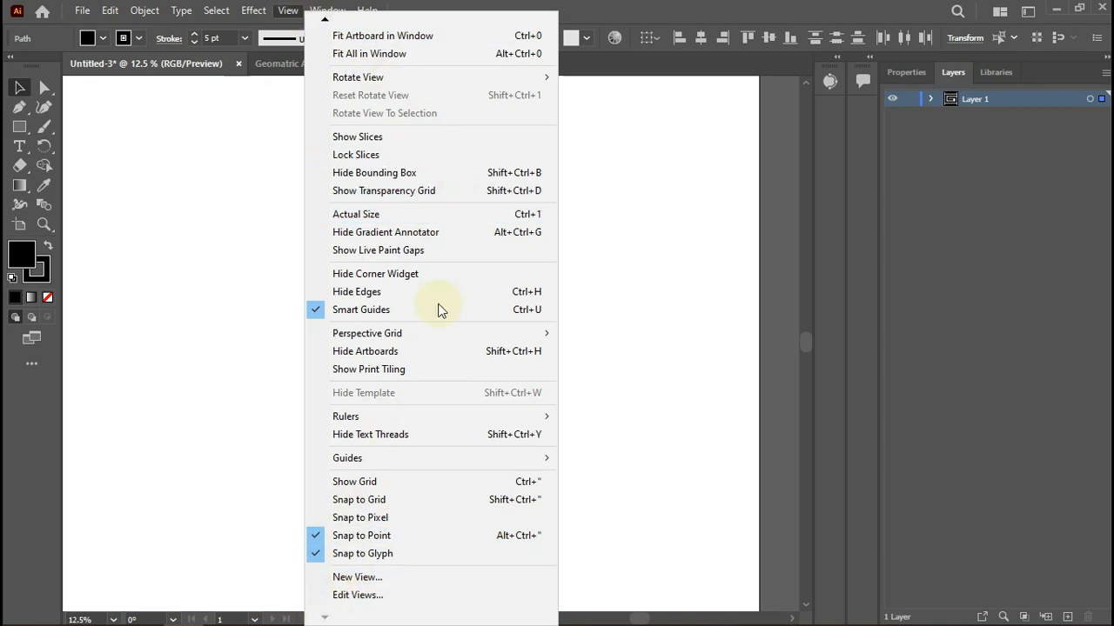
{"action": "mouse_move", "coordinate": [325, 21]}
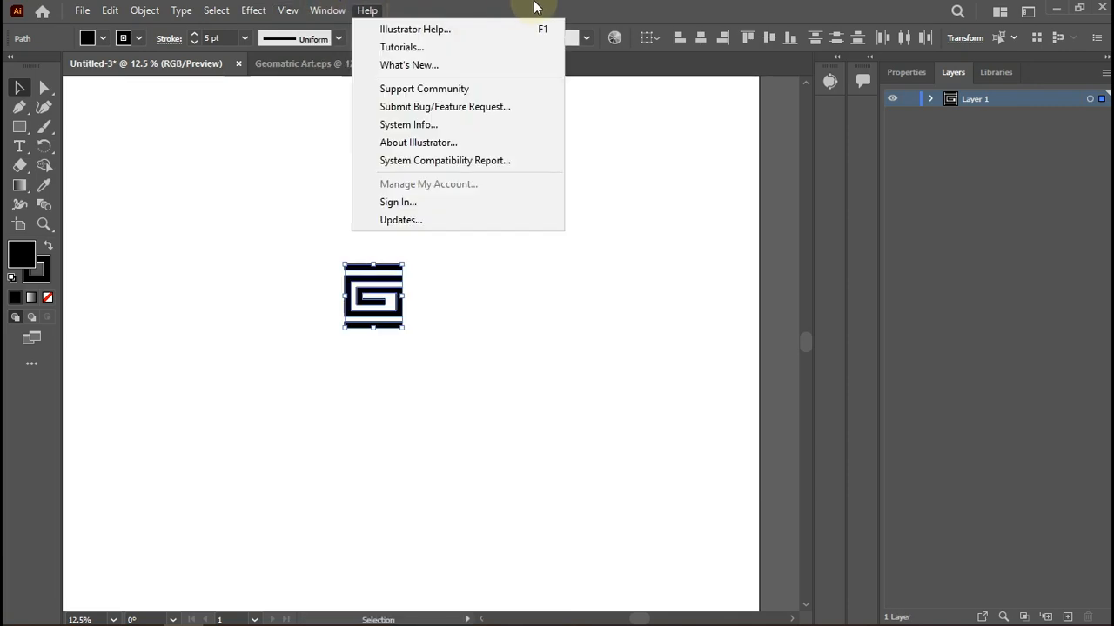
{"action": "left_click", "coordinate": [366, 10]}
{"action": "left_click", "coordinate": [325, 9]}
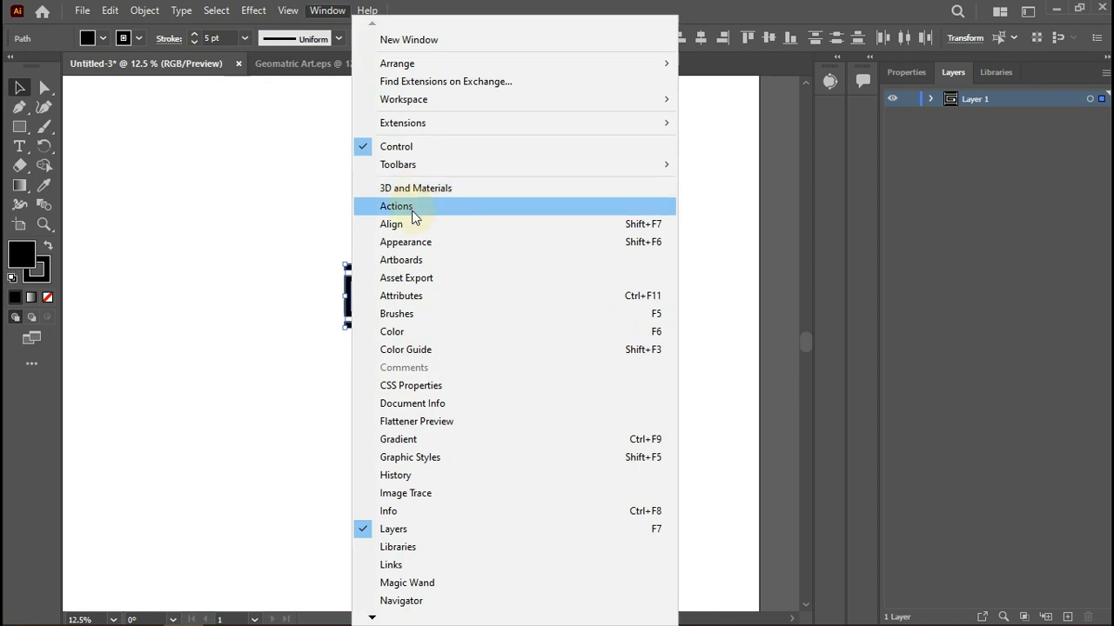
{"action": "left_click", "coordinate": [432, 313]}
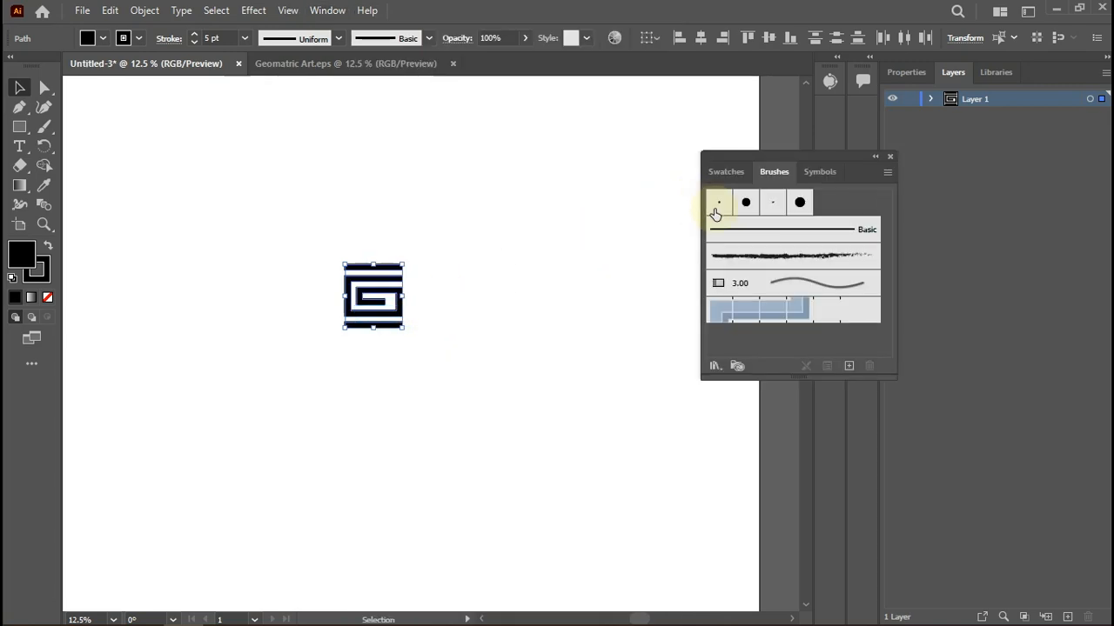
{"action": "left_click_drag", "start_coordinate": [740, 162], "coordinate": [868, 159]}
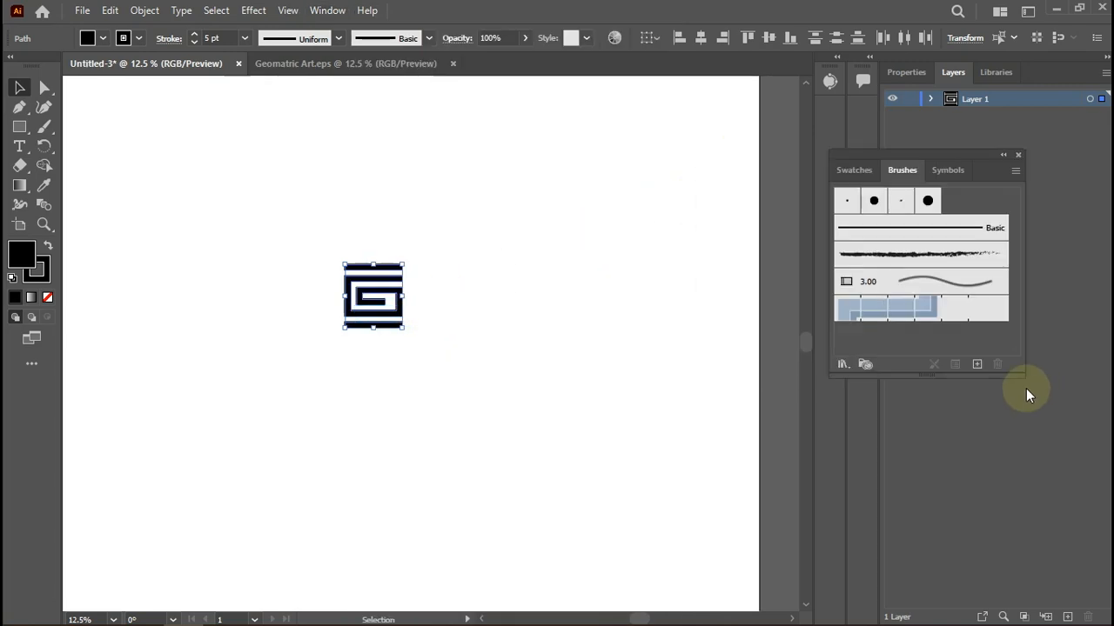
Create a new Pattern Brush from the selected spiral motif, accepting the default options.
{"action": "left_click", "coordinate": [975, 364]}
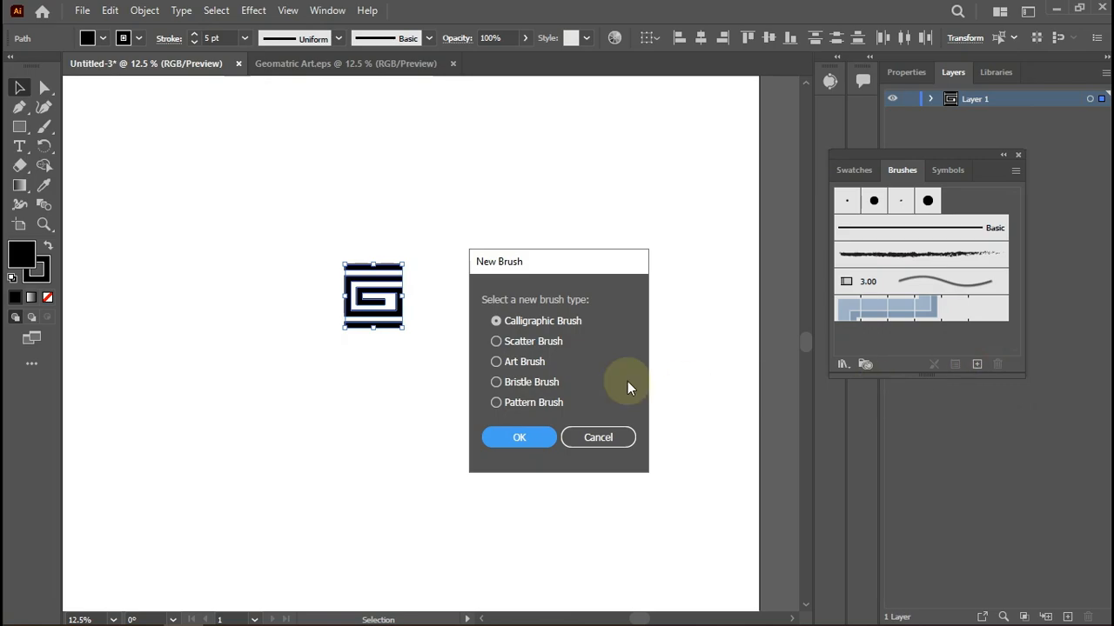
{"action": "left_click", "coordinate": [526, 404]}
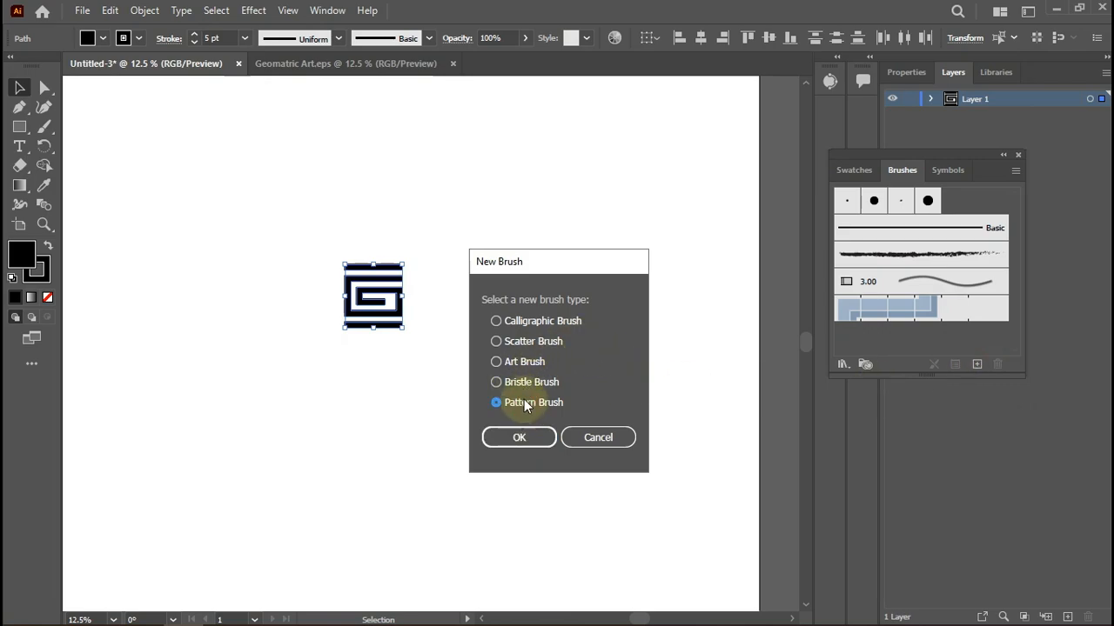
{"action": "left_click", "coordinate": [520, 437]}
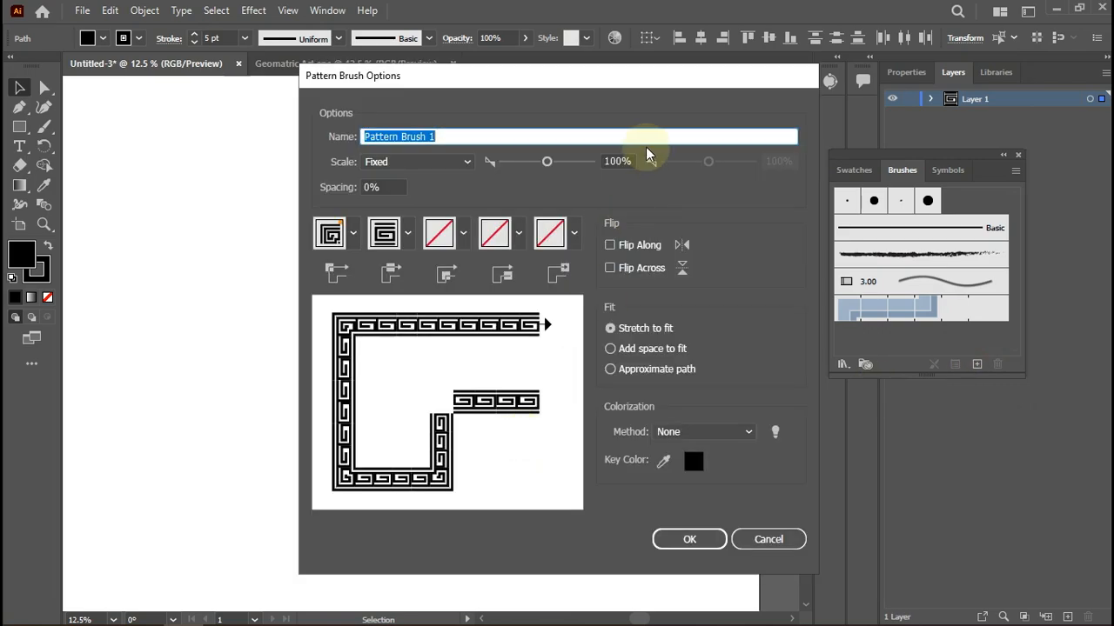
{"action": "left_click_drag", "start_coordinate": [460, 74], "coordinate": [621, 78]}
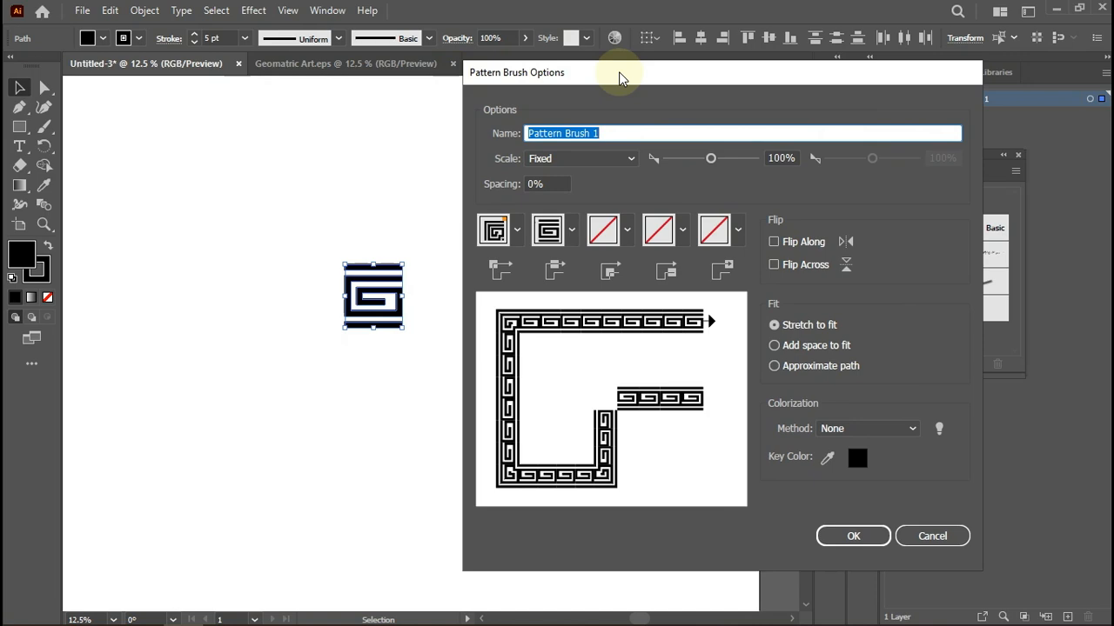
{"action": "left_click", "coordinate": [843, 535]}
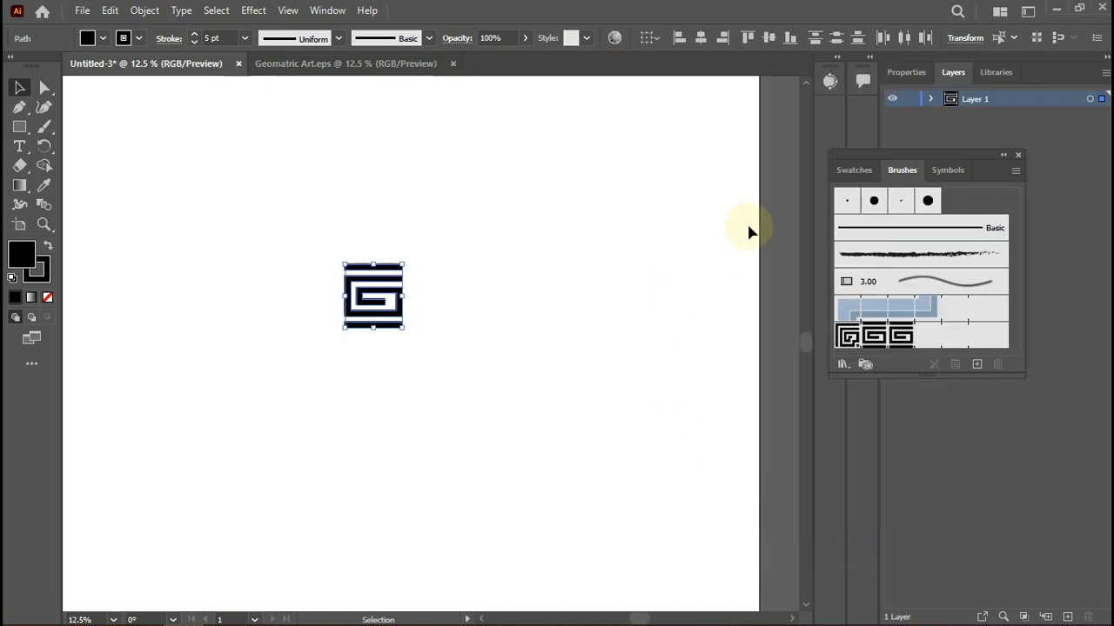
Delete the spiral motif and draw a large circle from its center in the same area of the artboard.
{"action": "left_click_drag", "start_coordinate": [372, 298], "coordinate": [365, 303]}
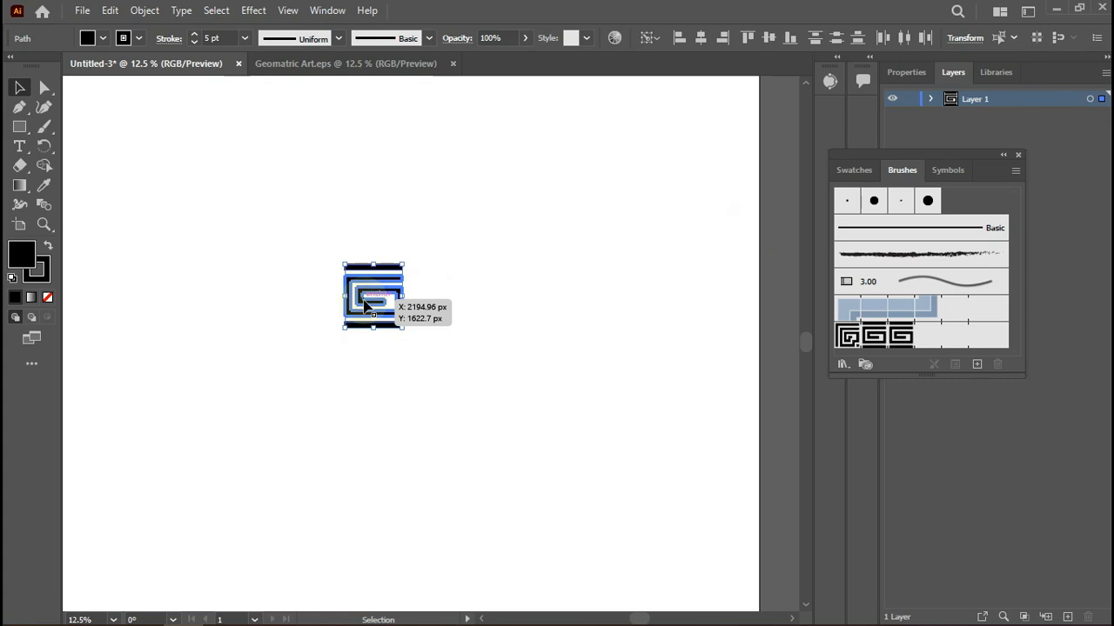
{"action": "key", "text": "Delete"}
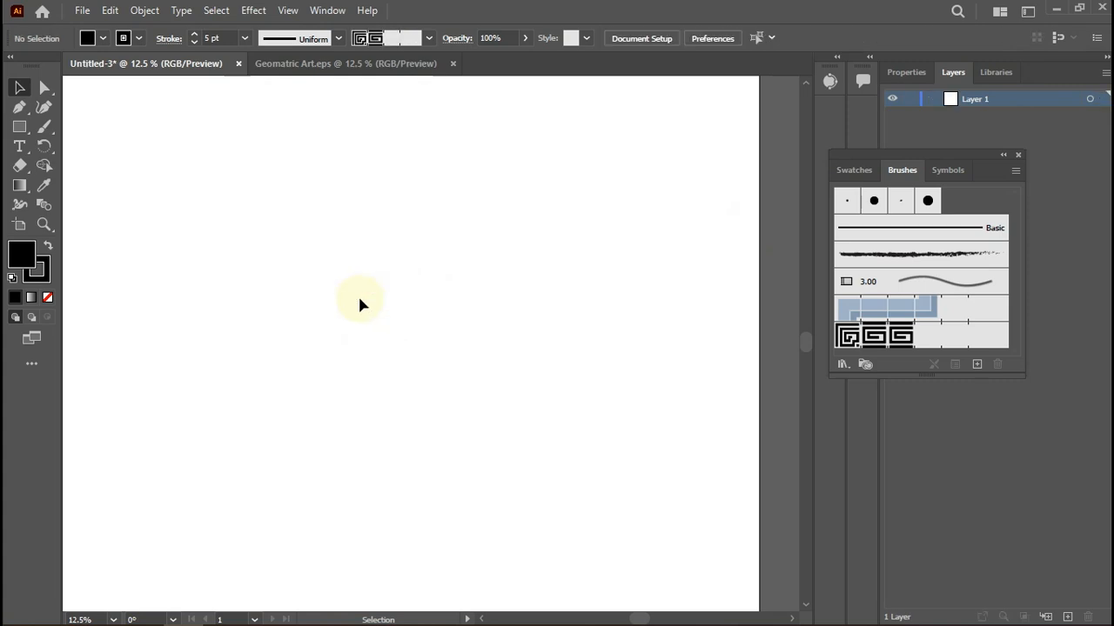
{"action": "left_click", "coordinate": [19, 126]}
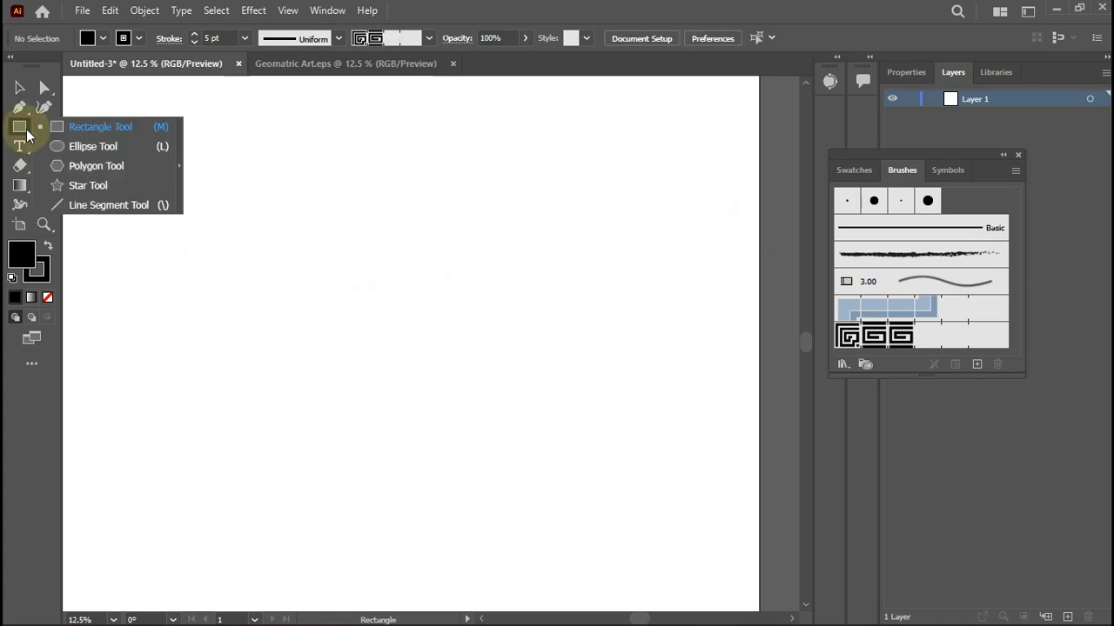
{"action": "left_click", "coordinate": [76, 150]}
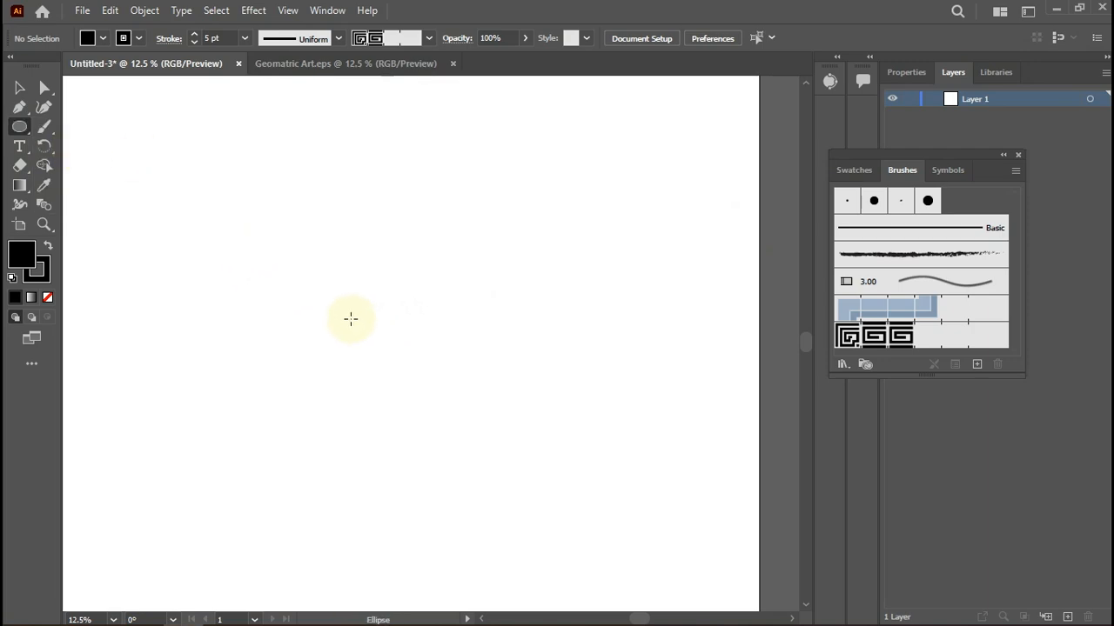
{"action": "left_click_drag", "start_coordinate": [350, 318], "coordinate": [477, 428]}
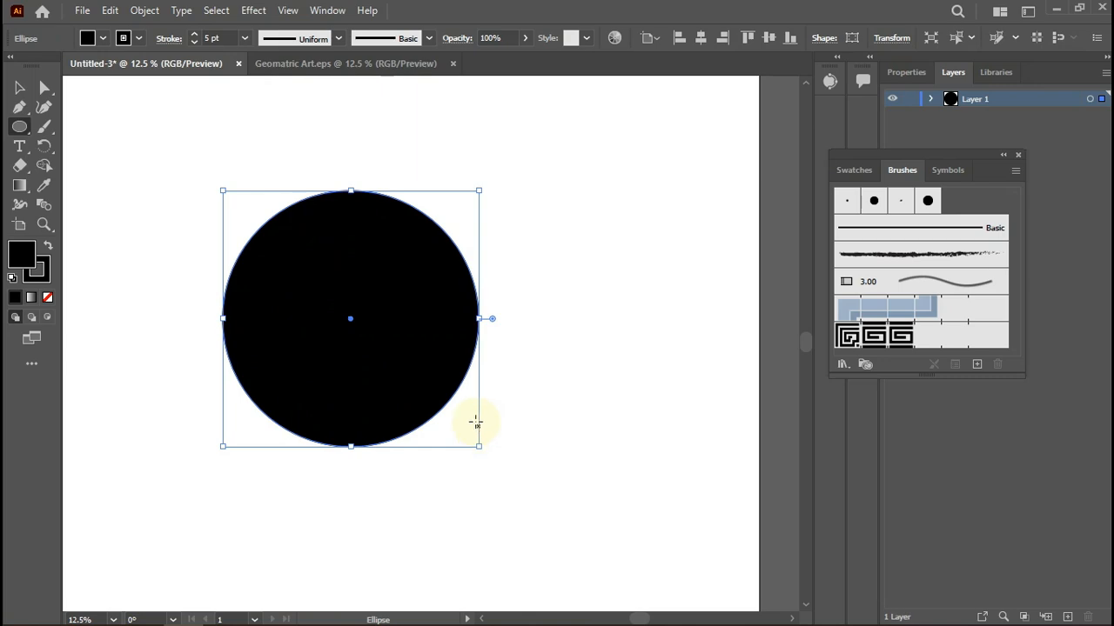
Set the circle's fill to none and apply the spiral pattern brush to its outline.
{"action": "left_click", "coordinate": [87, 37]}
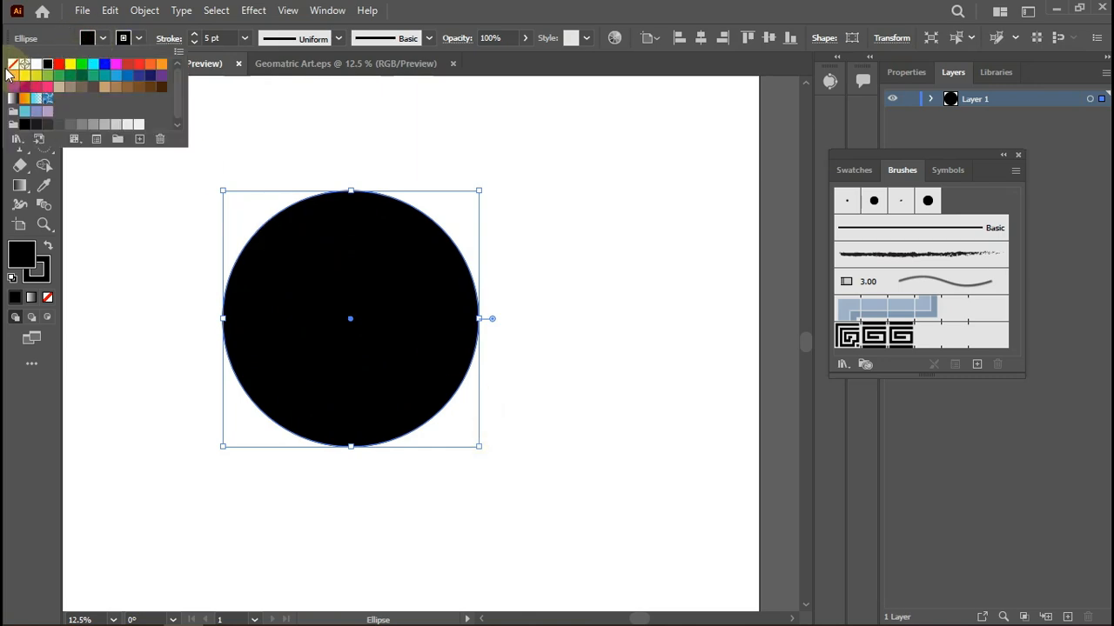
{"action": "left_click", "coordinate": [12, 65]}
{"action": "left_click", "coordinate": [122, 38]}
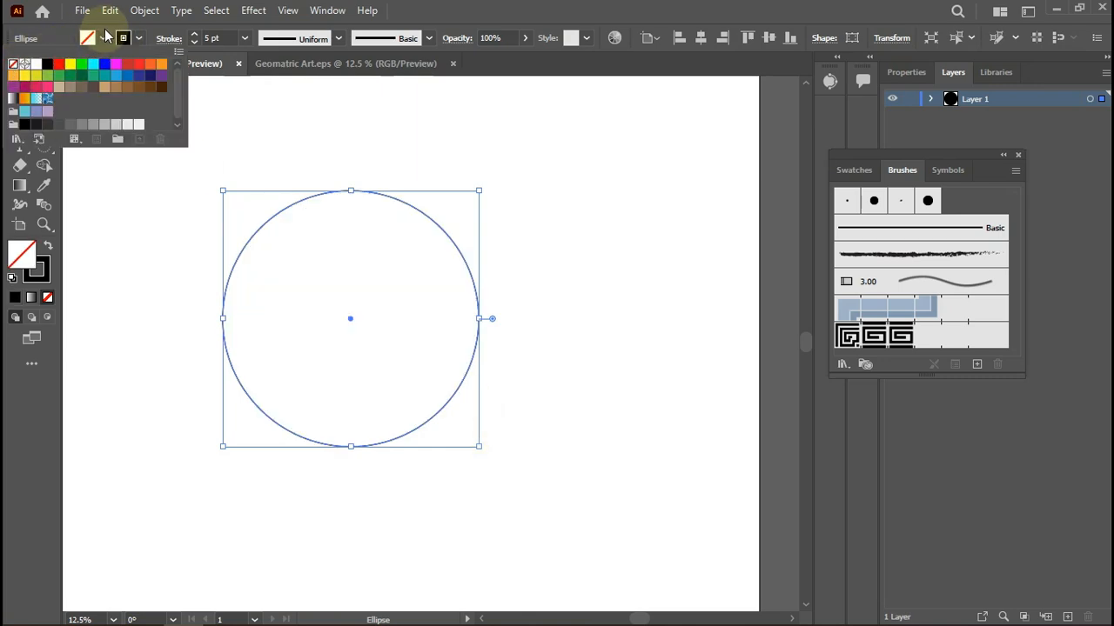
{"action": "left_click", "coordinate": [111, 30]}
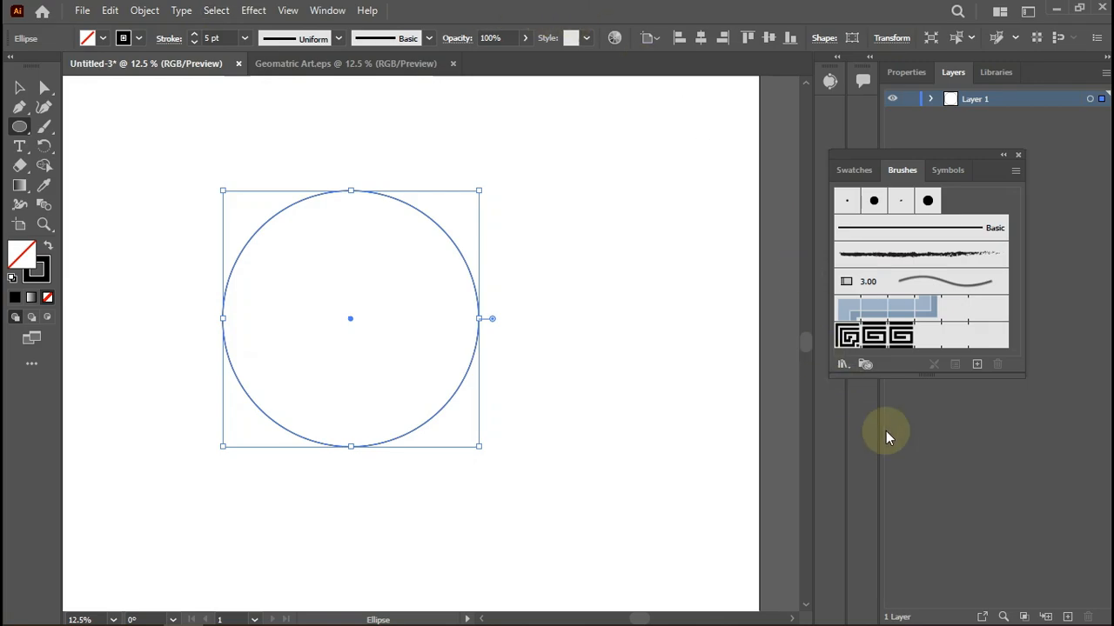
{"action": "left_click", "coordinate": [846, 338]}
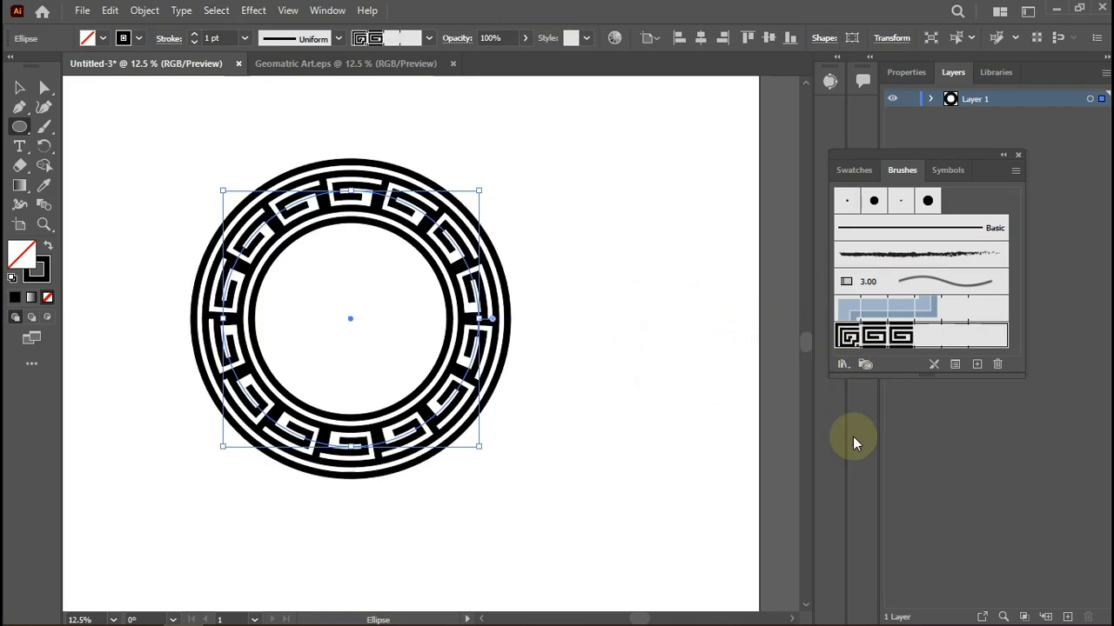
Set the spiral pattern brush's scale to 24% with preview on, choosing to leave the existing strokes as they are.
{"action": "double_click", "coordinate": [848, 339]}
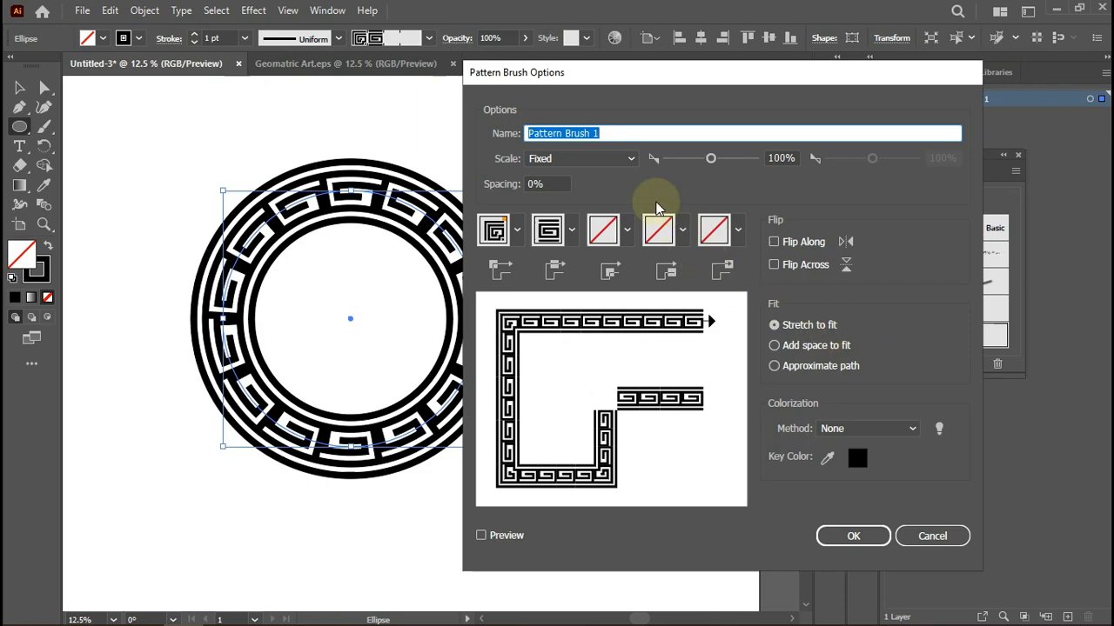
{"action": "left_click_drag", "start_coordinate": [709, 158], "coordinate": [693, 165]}
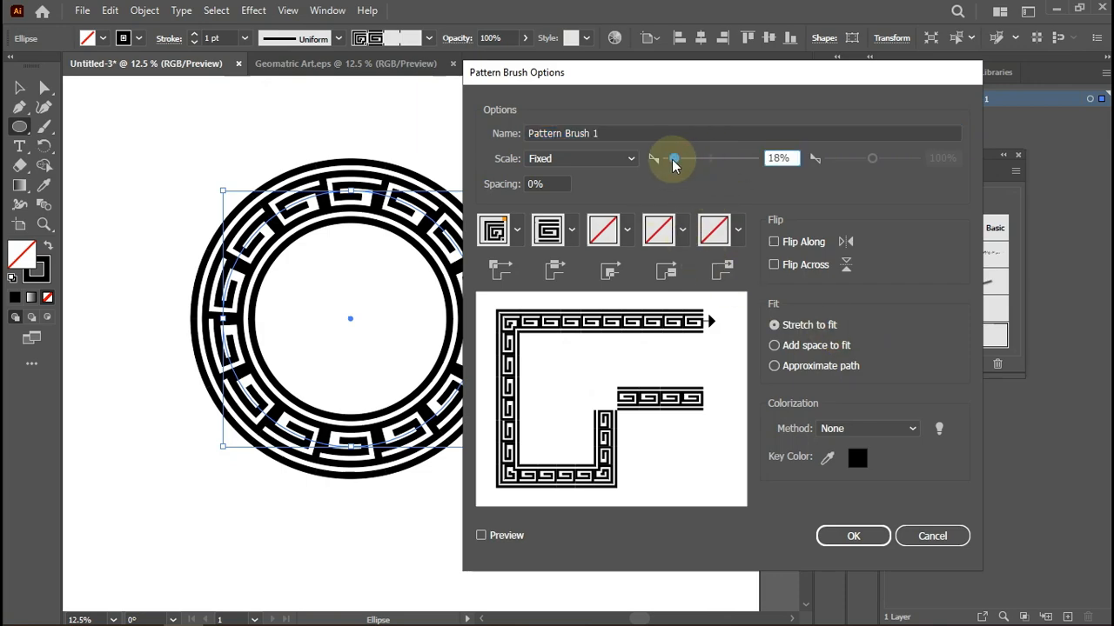
{"action": "left_click", "coordinate": [480, 535]}
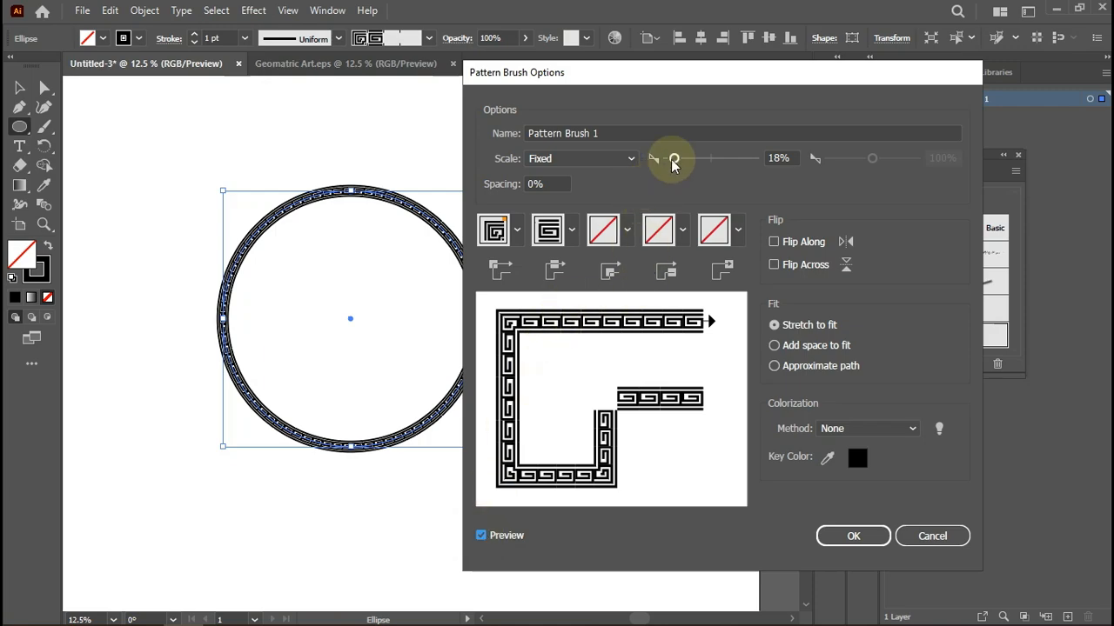
{"action": "left_click_drag", "start_coordinate": [673, 161], "coordinate": [676, 162]}
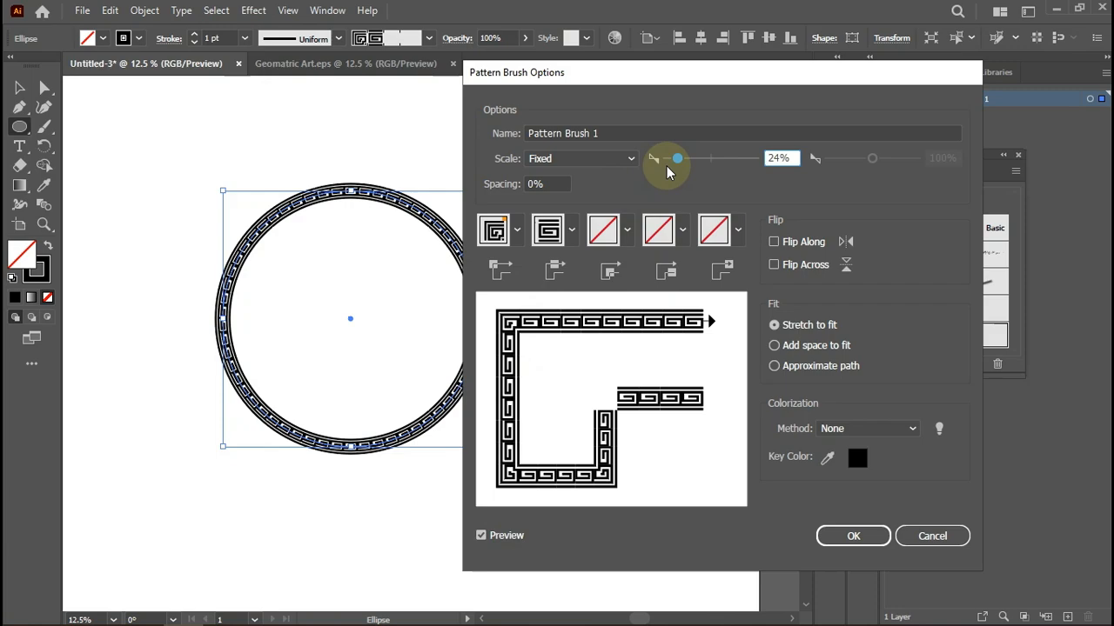
{"action": "left_click", "coordinate": [857, 534]}
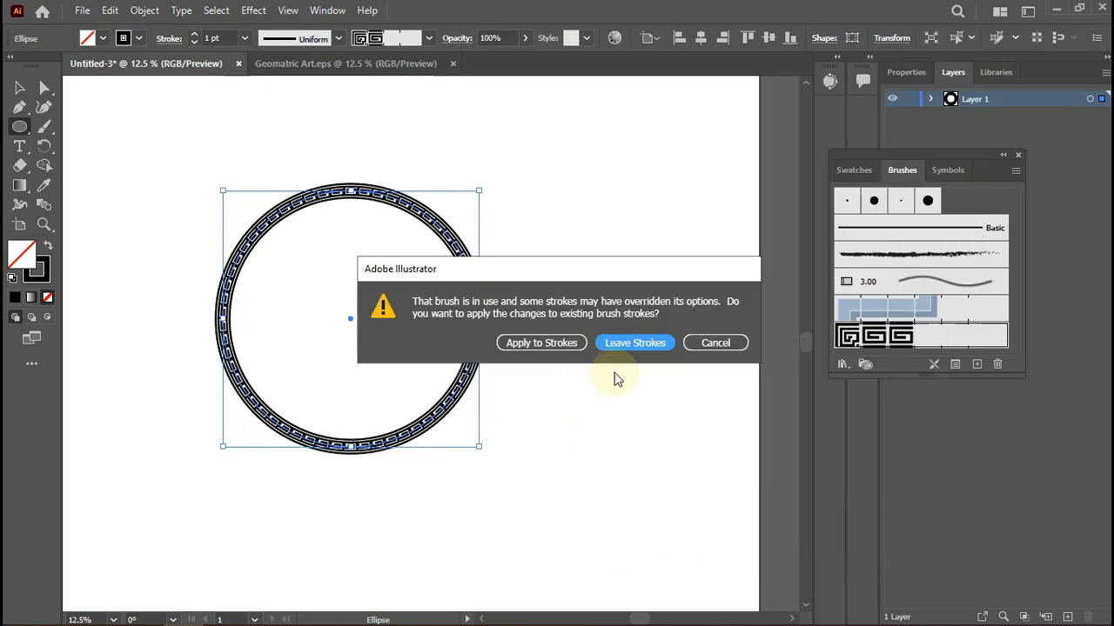
{"action": "left_click", "coordinate": [651, 345]}
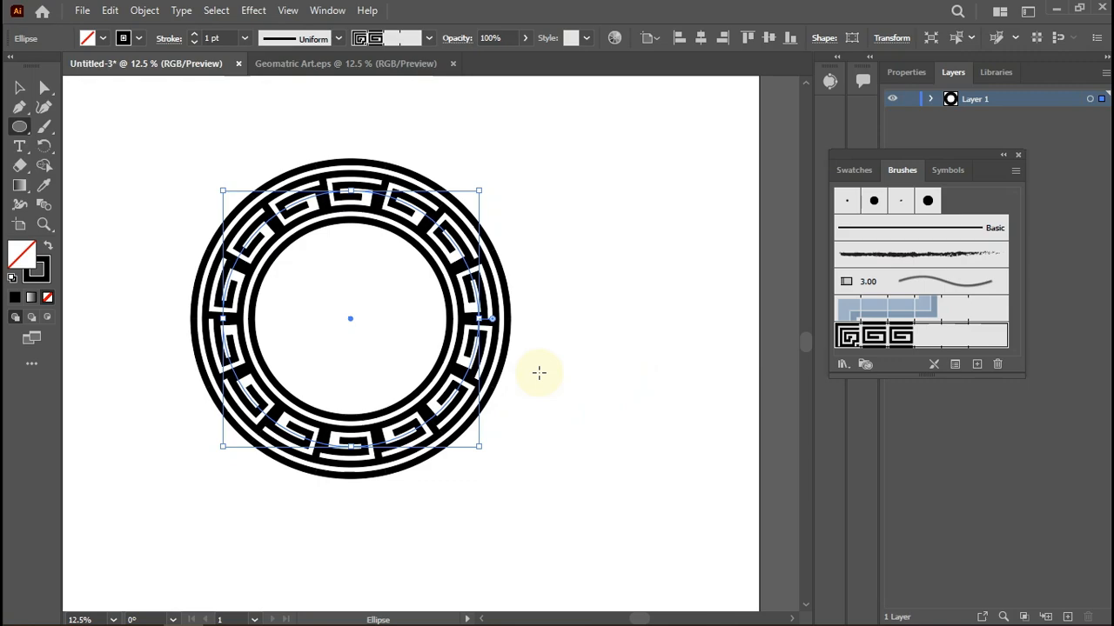
Reapply the rescaled spiral pattern brush to the circle and deselect it.
{"action": "double_click", "coordinate": [858, 336]}
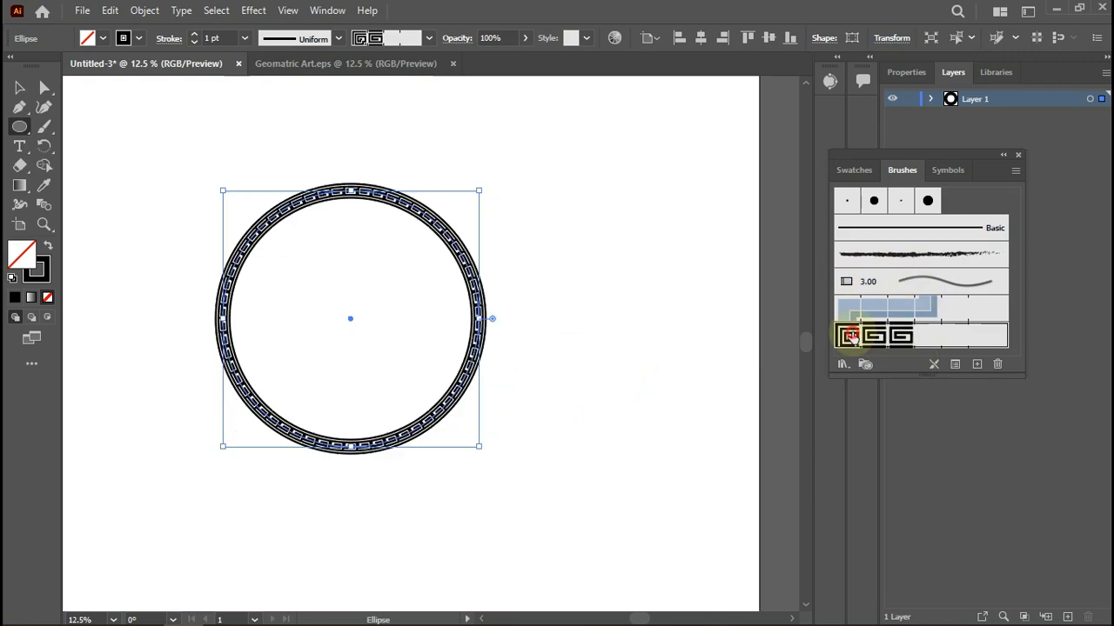
{"action": "left_click", "coordinate": [848, 534]}
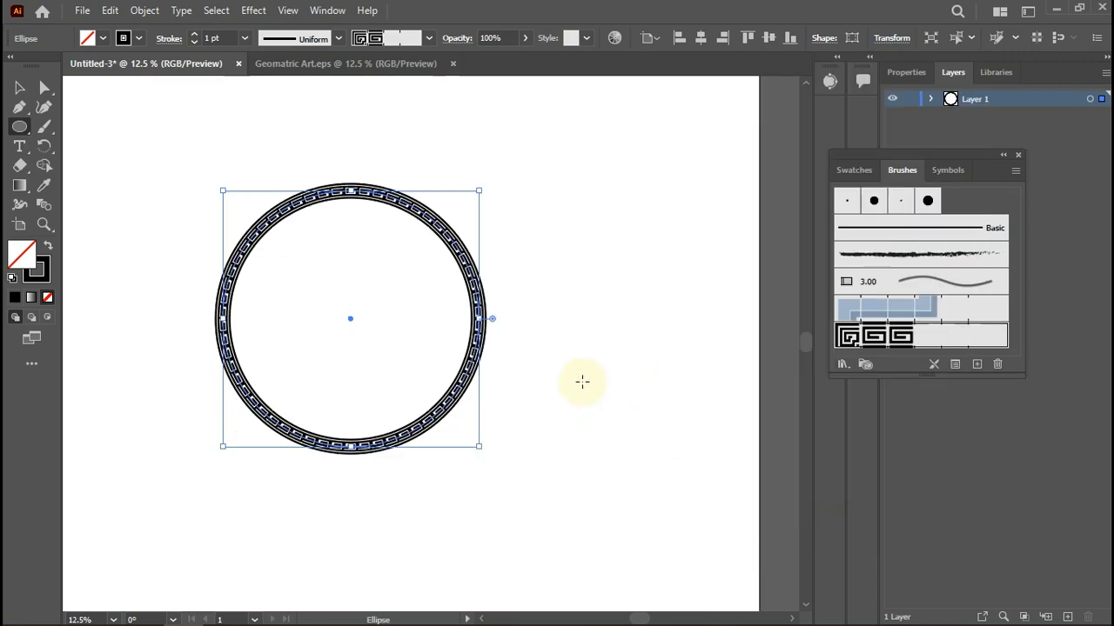
{"action": "left_click", "coordinate": [19, 88]}
{"action": "left_click", "coordinate": [605, 419]}
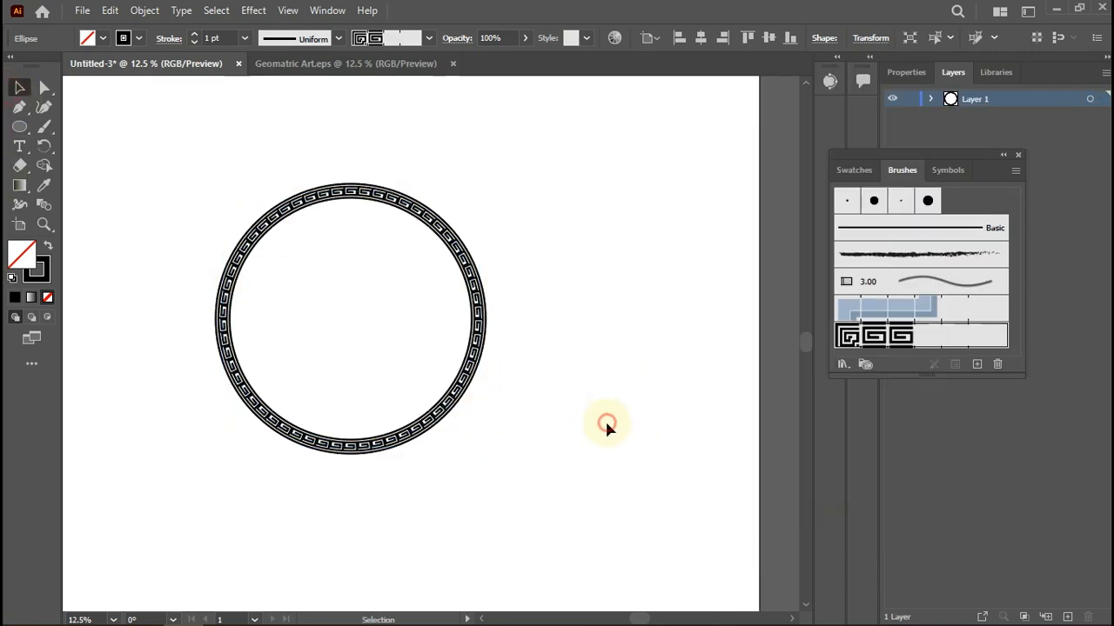